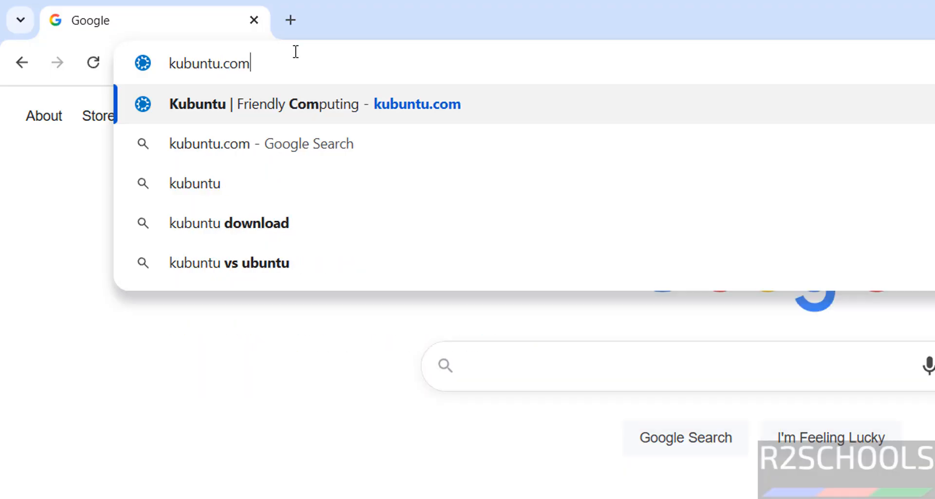
Step: Open the Kubuntu website's download page and go to the Kubuntu 24.04.3 LTS section
{"action": "key", "text": "Return"}
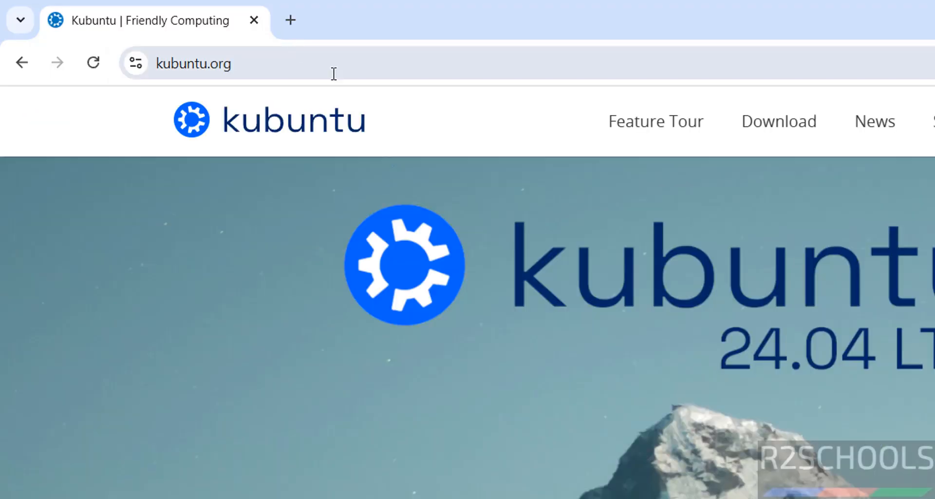
{"action": "left_click", "coordinate": [777, 125]}
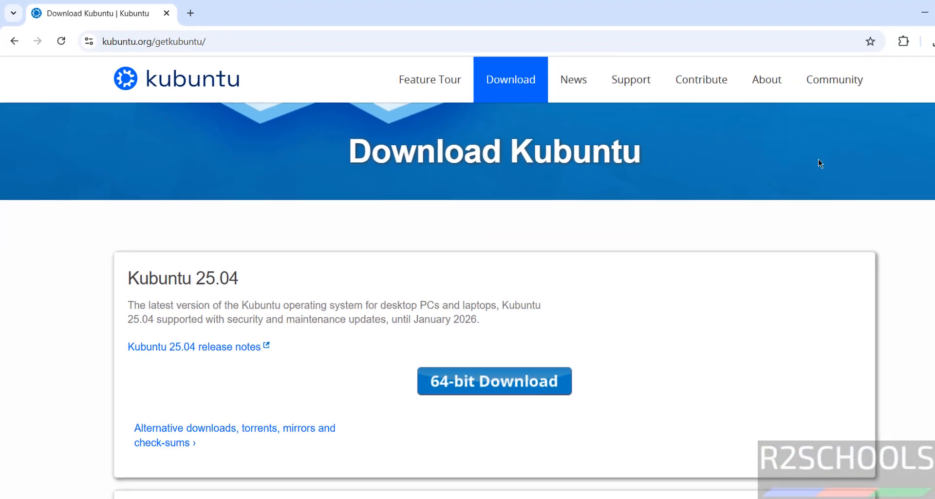
{"action": "scroll", "coordinate": [900, 302], "scroll_direction": "down", "scroll_amount": 4}
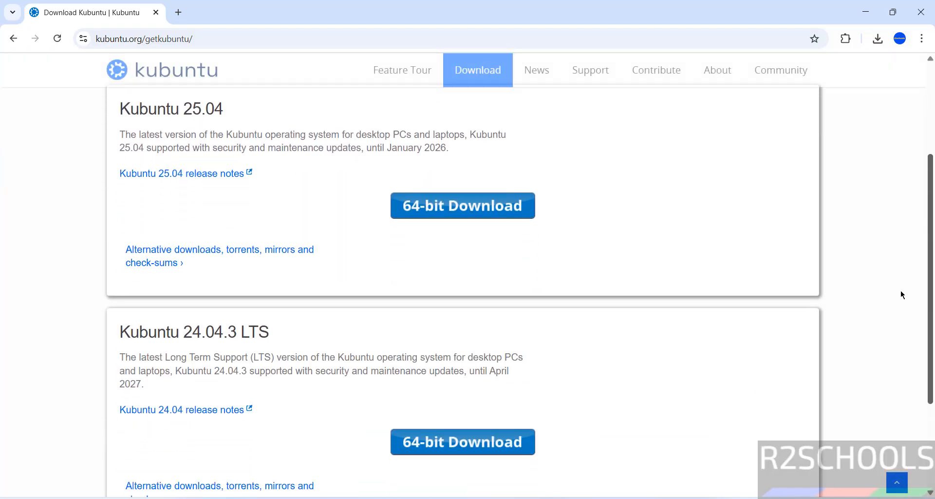
{"action": "scroll", "coordinate": [899, 307], "scroll_direction": "down", "scroll_amount": 1}
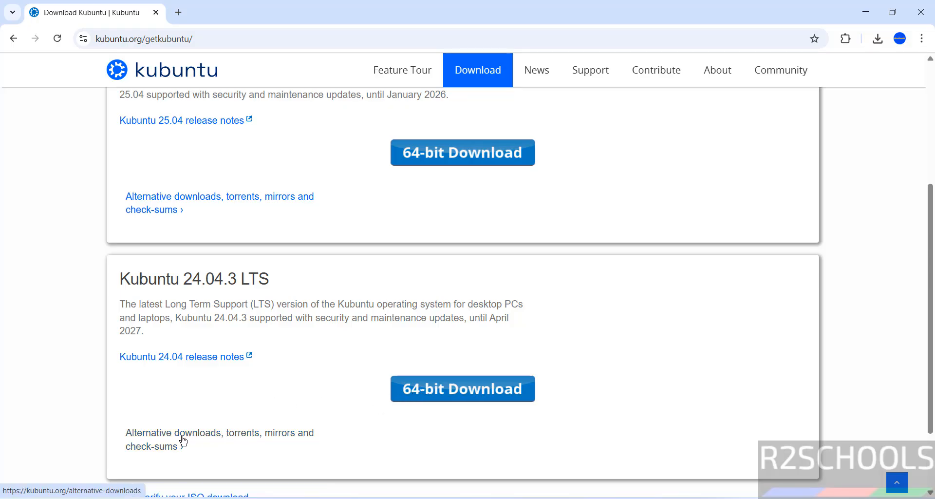
Step: Start the 64-bit download of Kubuntu 24.04.3 LTS, then cancel it and remove its entry from the download history
{"action": "left_click", "coordinate": [434, 394]}
{"action": "key", "text": "ctrl+j"}
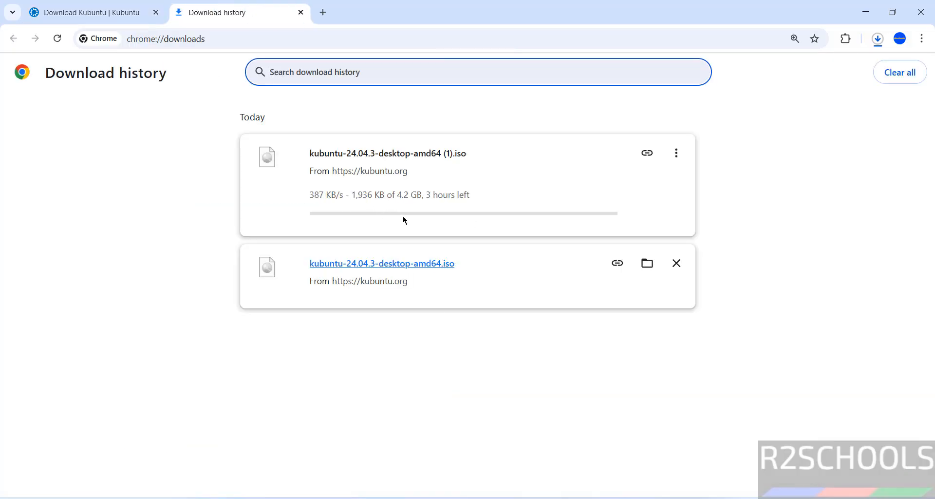
{"action": "left_click", "coordinate": [676, 153]}
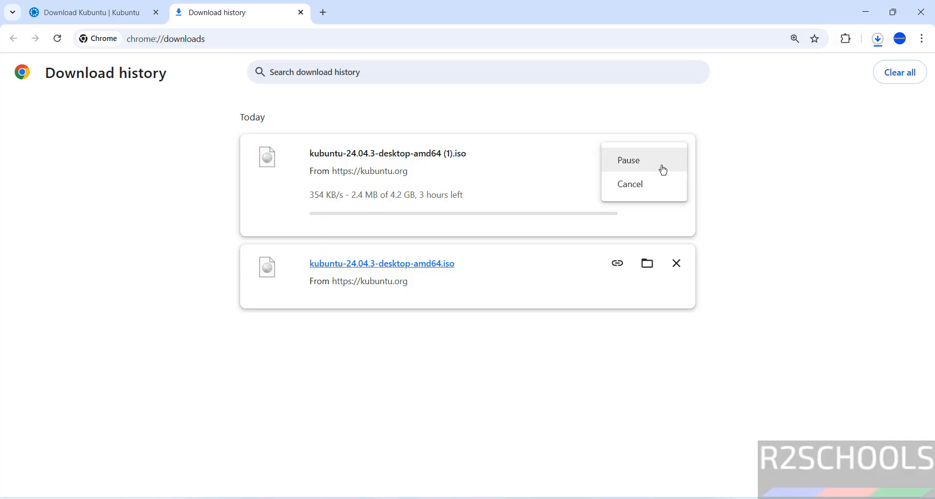
{"action": "left_click", "coordinate": [644, 183]}
{"action": "left_click", "coordinate": [676, 153]}
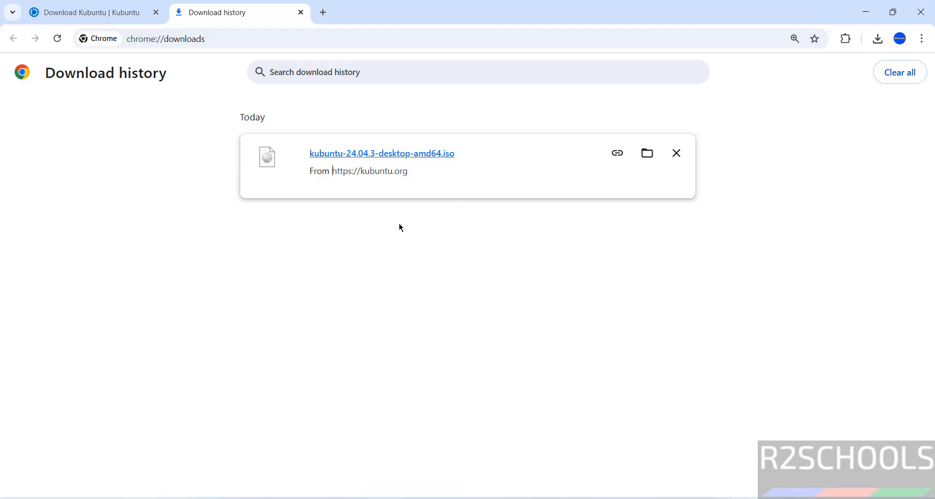
Step: Launch Oracle VirtualBox from the Windows search
{"action": "key", "text": "super"}
{"action": "type", "text": "virtua"}
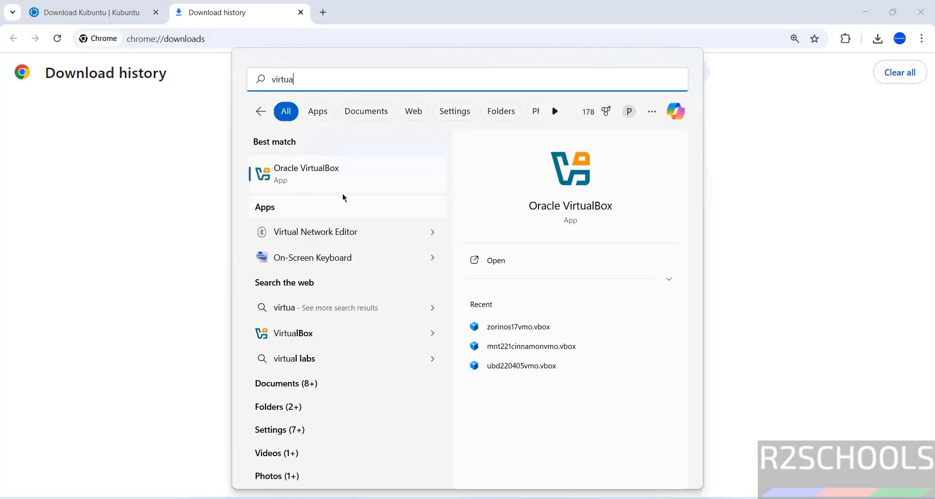
{"action": "left_click", "coordinate": [308, 169]}
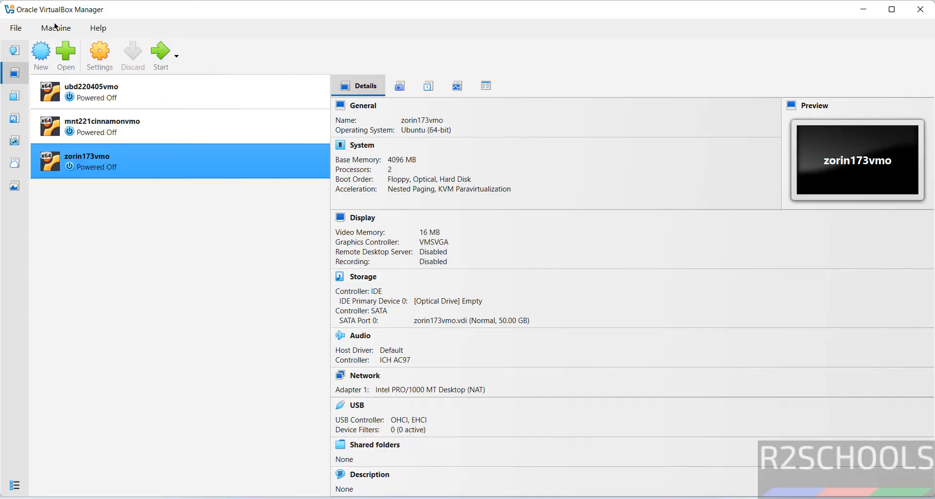
Step: Start creating a new virtual machine and name it kubunt24043vmo
{"action": "left_click", "coordinate": [56, 27]}
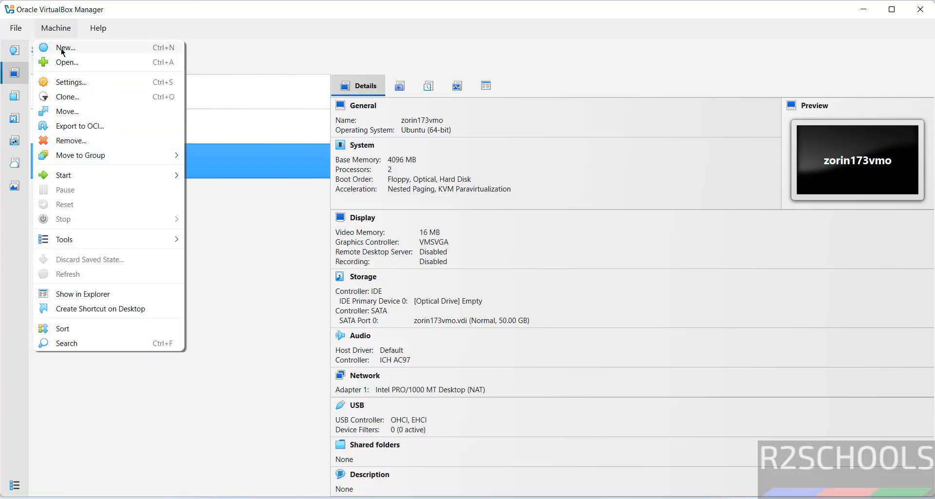
{"action": "left_click", "coordinate": [64, 48]}
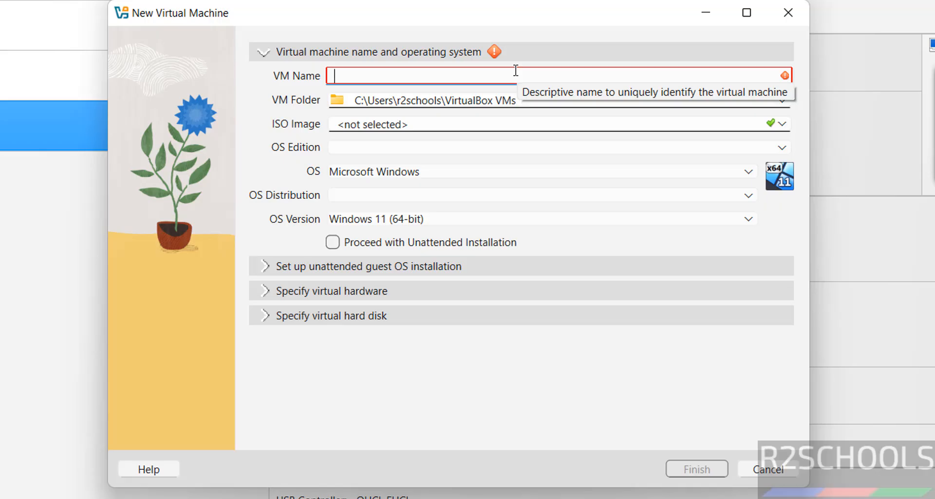
{"action": "type", "text": "kubunt2"}
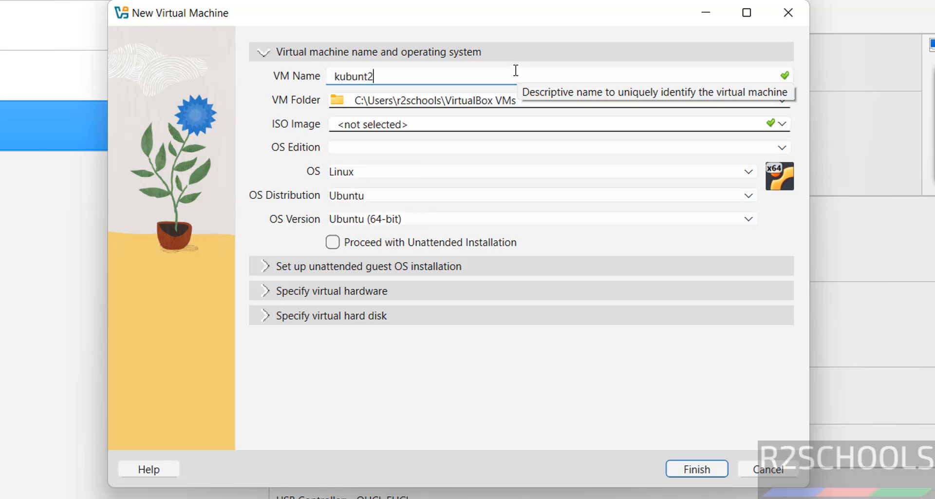
{"action": "type", "text": "4043vmo"}
Step: Set the VM folder to a new folder named kubunt24043vmo, created inside E:\VMS on the One Touch drive
{"action": "key", "text": "ctrl+a"}
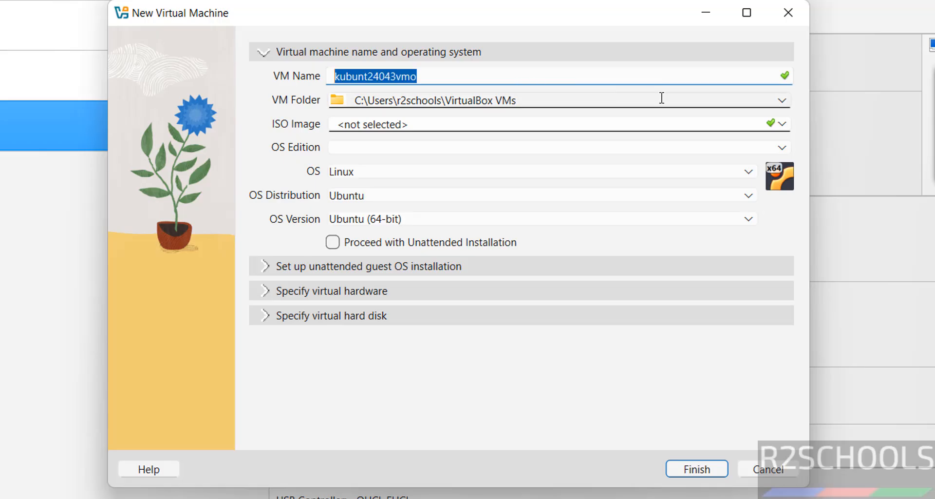
{"action": "left_click", "coordinate": [781, 103]}
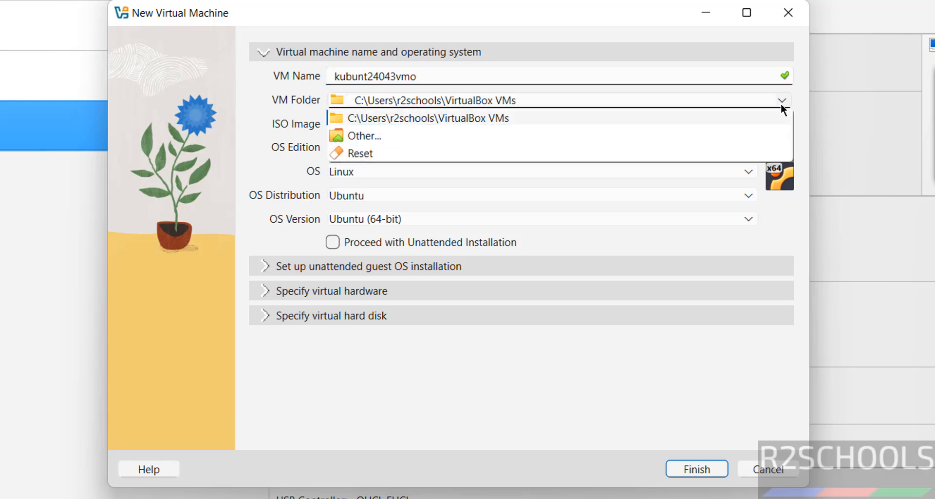
{"action": "left_click", "coordinate": [560, 137]}
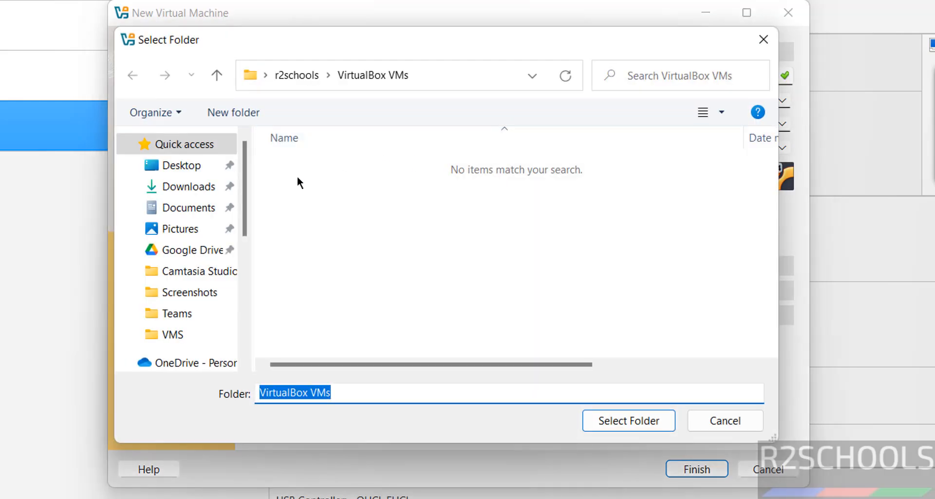
{"action": "left_click", "coordinate": [244, 324]}
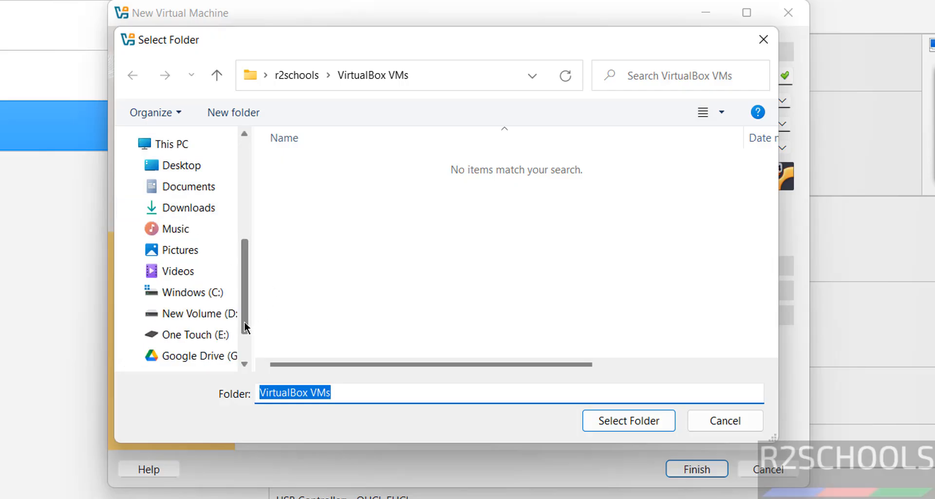
{"action": "left_click_drag", "start_coordinate": [245, 313], "coordinate": [236, 344]}
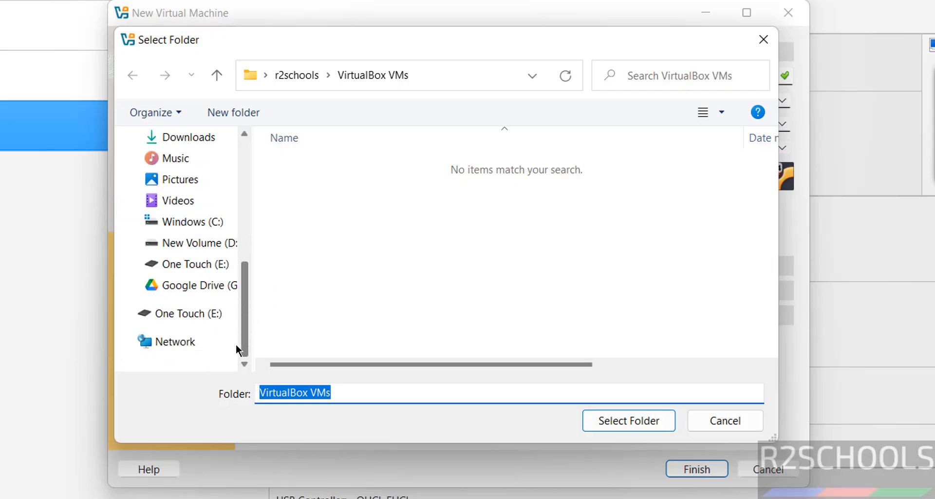
{"action": "left_click", "coordinate": [195, 262]}
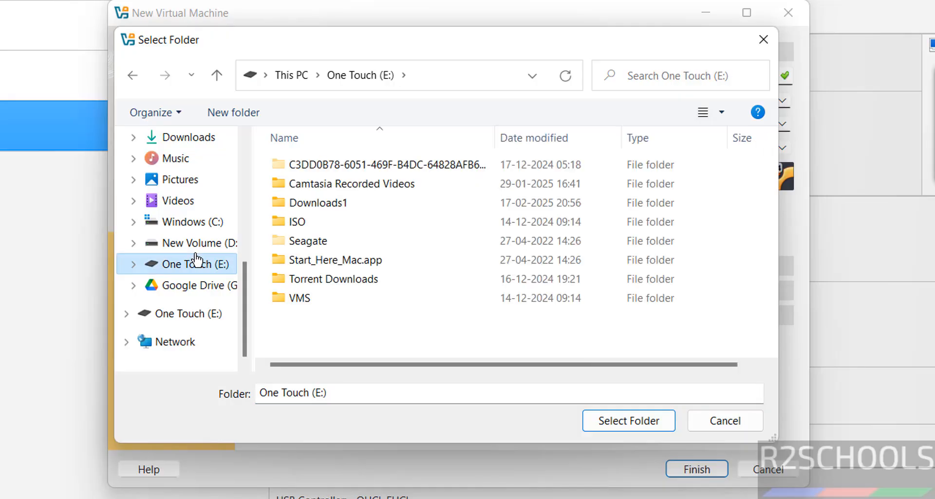
{"action": "double_click", "coordinate": [288, 297]}
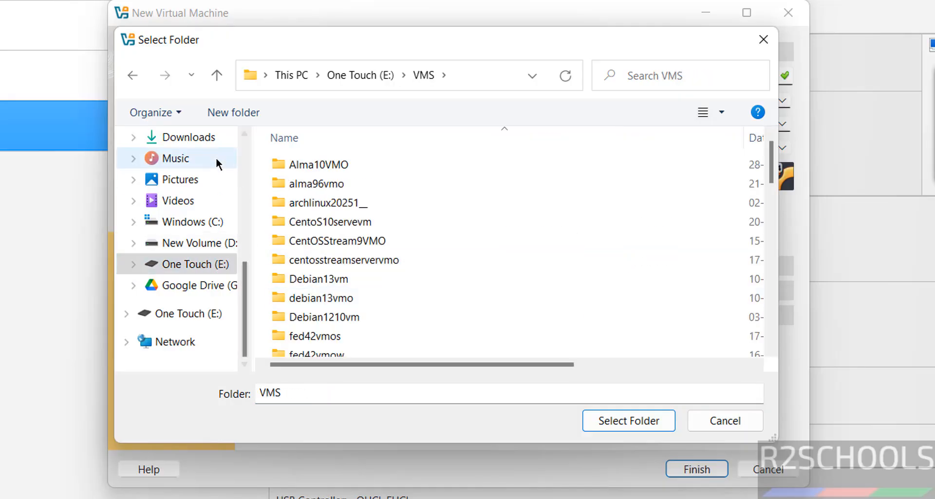
{"action": "left_click", "coordinate": [220, 112]}
{"action": "type", "text": "kubunt24043vmo"}
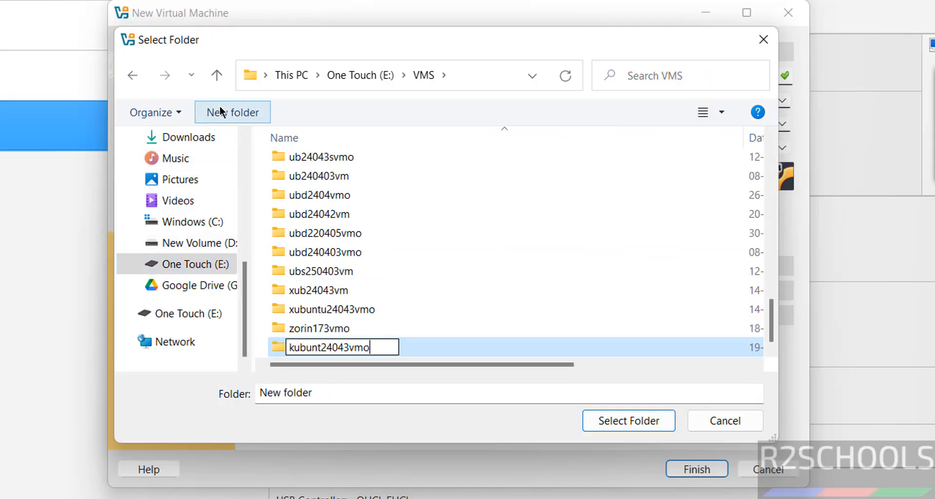
{"action": "key", "text": "Return"}
{"action": "left_click", "coordinate": [634, 424]}
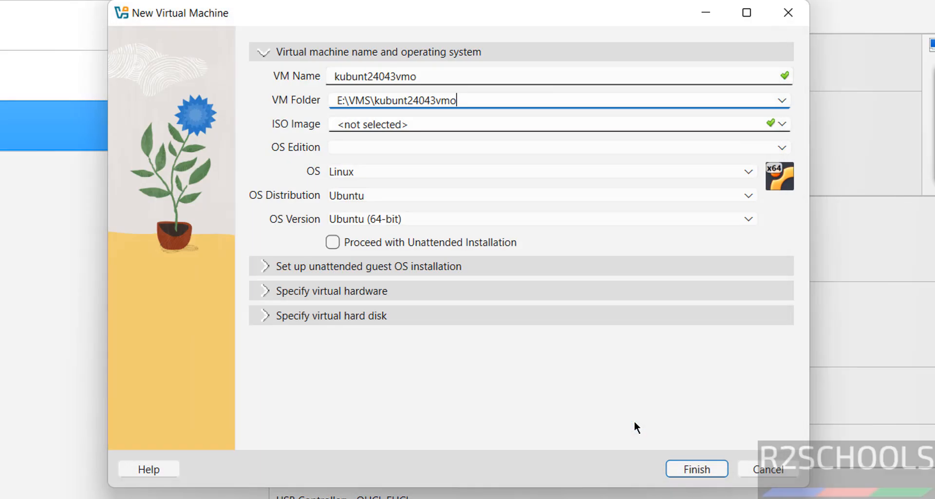
Step: Choose kubuntu-24.04.3-desktop-amd64.iso from the Downloads folder as the virtual machine's ISO image
{"action": "left_click", "coordinate": [782, 124]}
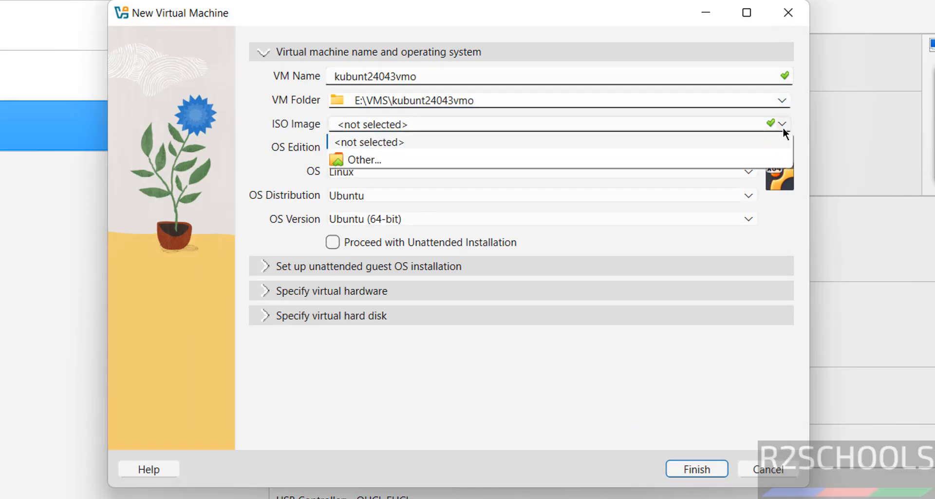
{"action": "left_click", "coordinate": [399, 153]}
{"action": "left_click", "coordinate": [313, 187]}
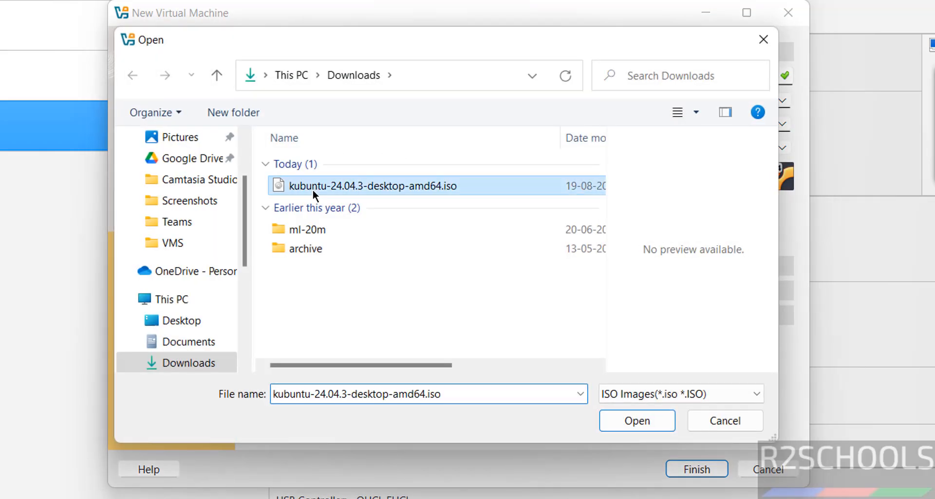
{"action": "left_click", "coordinate": [630, 420]}
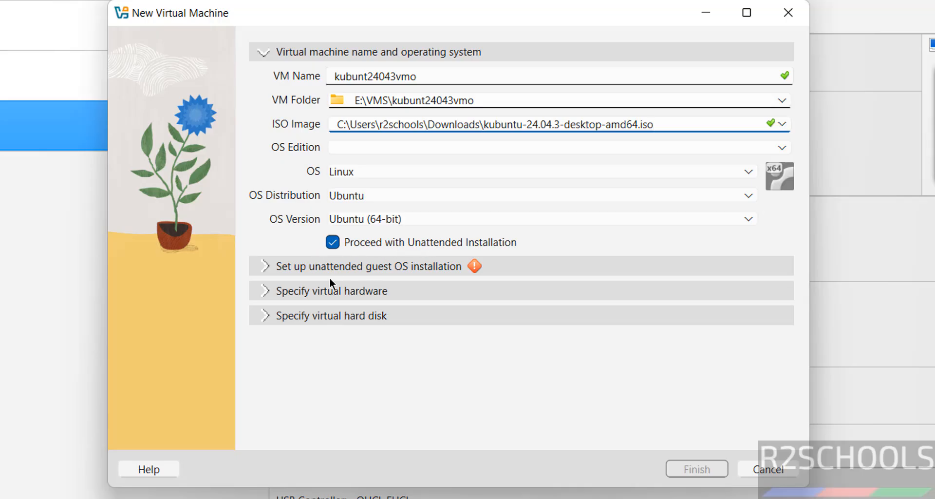
Step: Set the virtual hardware to 4096 MB of base memory and 2 CPUs
{"action": "left_click", "coordinate": [293, 291]}
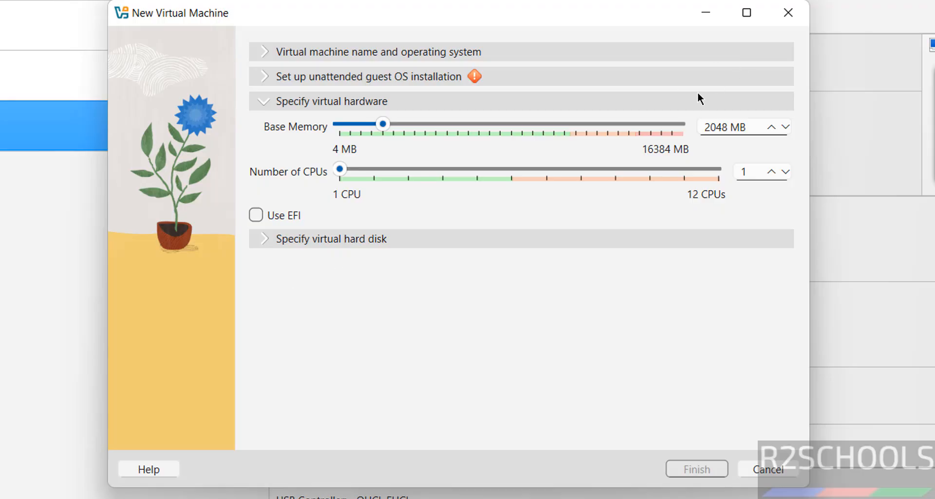
{"action": "double_click", "coordinate": [712, 128]}
{"action": "type", "text": "4096"}
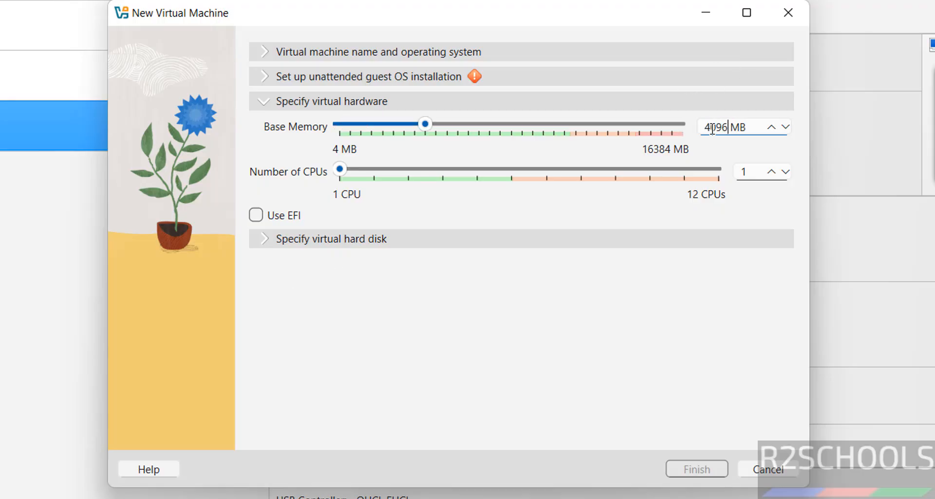
{"action": "key", "text": "Tab"}
{"action": "type", "text": "2"}
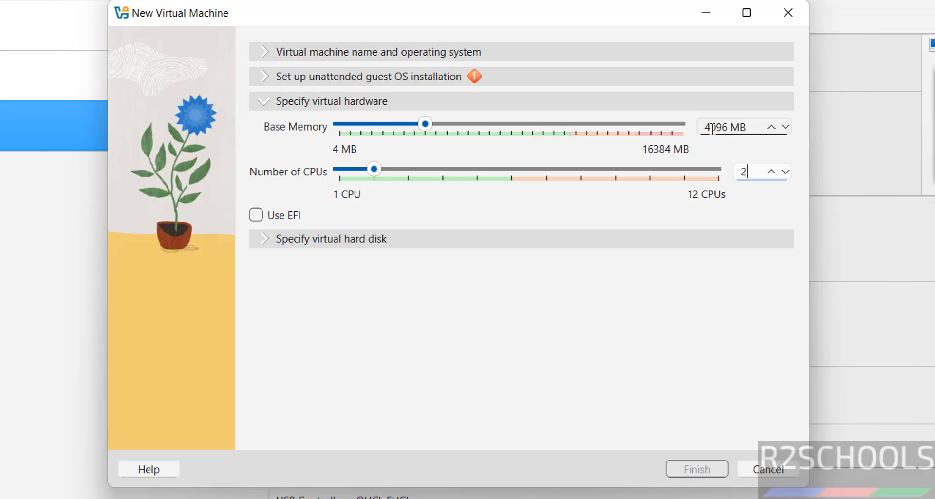
Step: Set the size of the new virtual hard disk to 50 GB
{"action": "left_click", "coordinate": [439, 239]}
{"action": "double_click", "coordinate": [722, 219]}
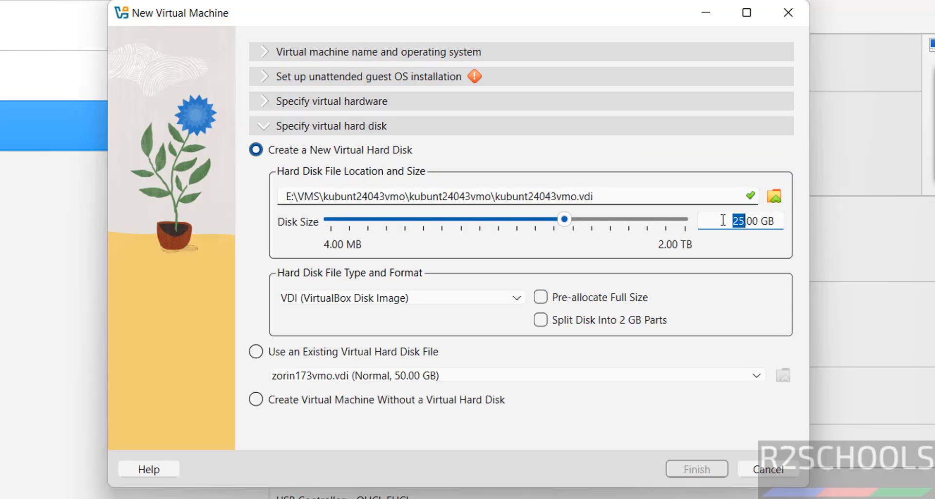
{"action": "type", "text": "50"}
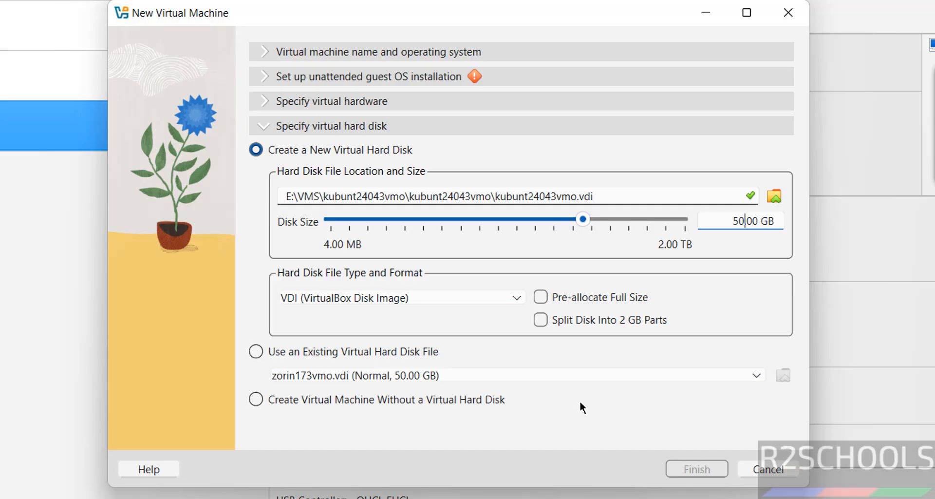
Step: Disable unattended installation, review the hardware and hard disk settings, and finish creating the virtual machine
{"action": "left_click", "coordinate": [355, 240]}
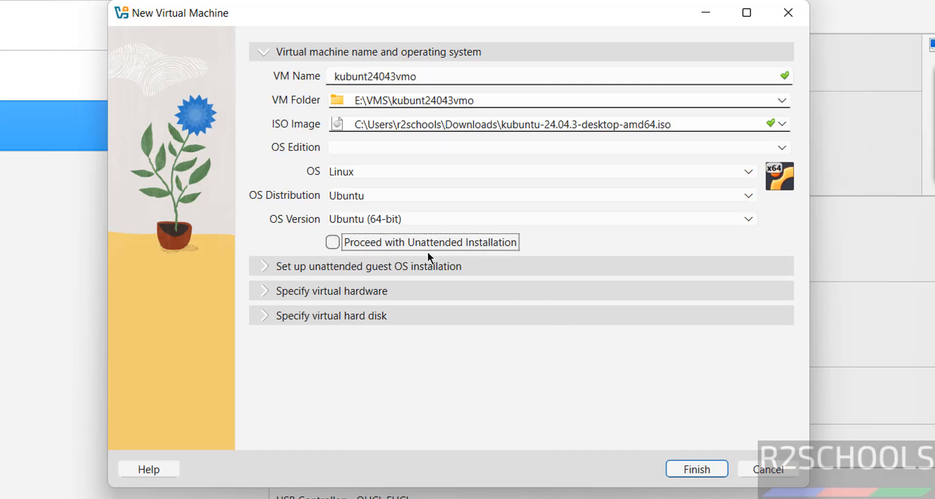
{"action": "left_click", "coordinate": [338, 282]}
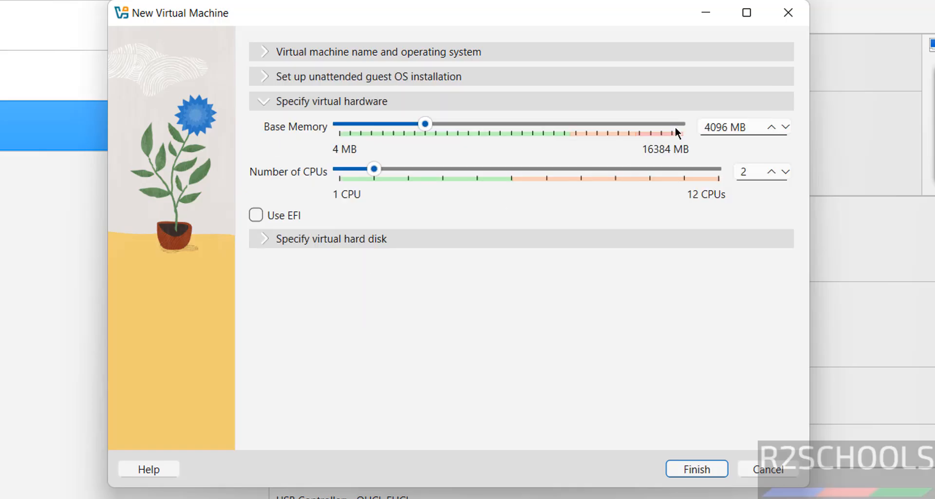
{"action": "double_click", "coordinate": [721, 127]}
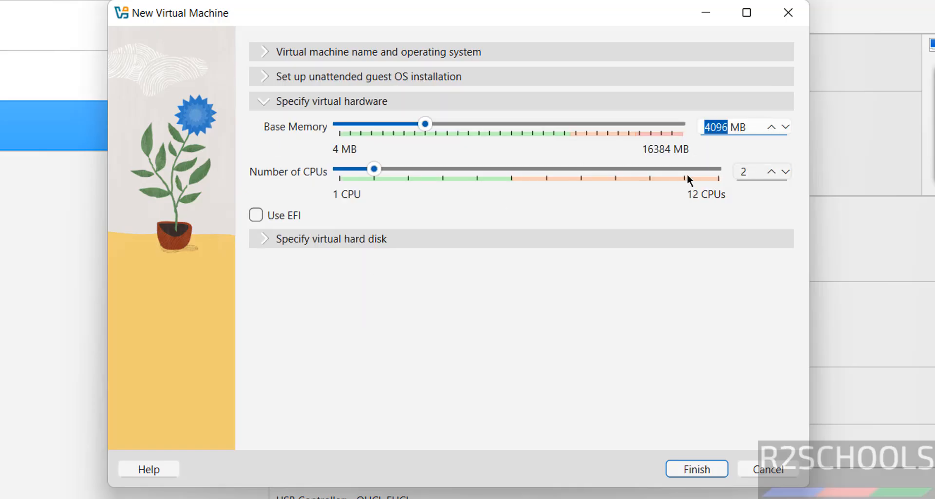
{"action": "left_click", "coordinate": [378, 239]}
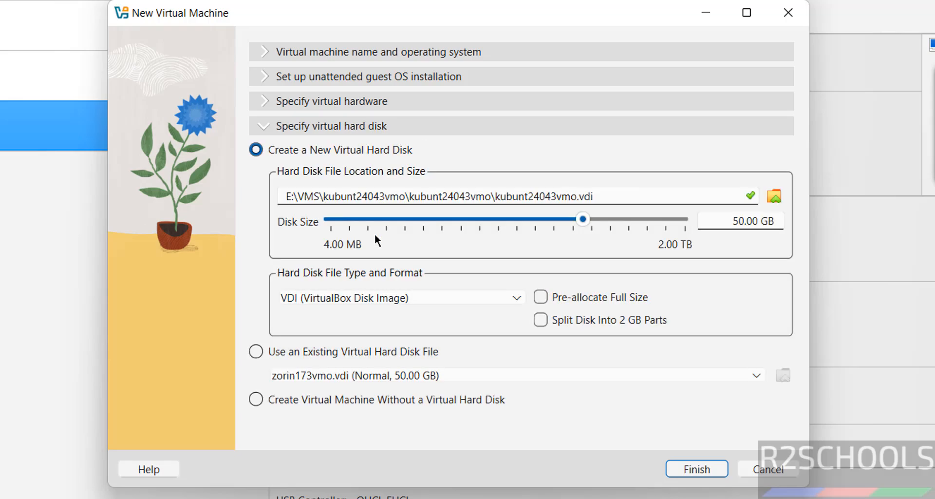
{"action": "left_click", "coordinate": [697, 469]}
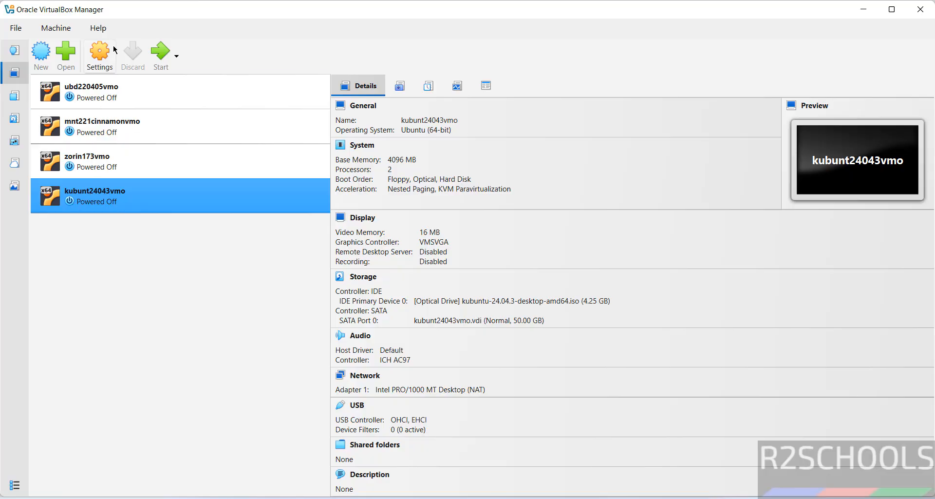
{"action": "right_click", "coordinate": [78, 197]}
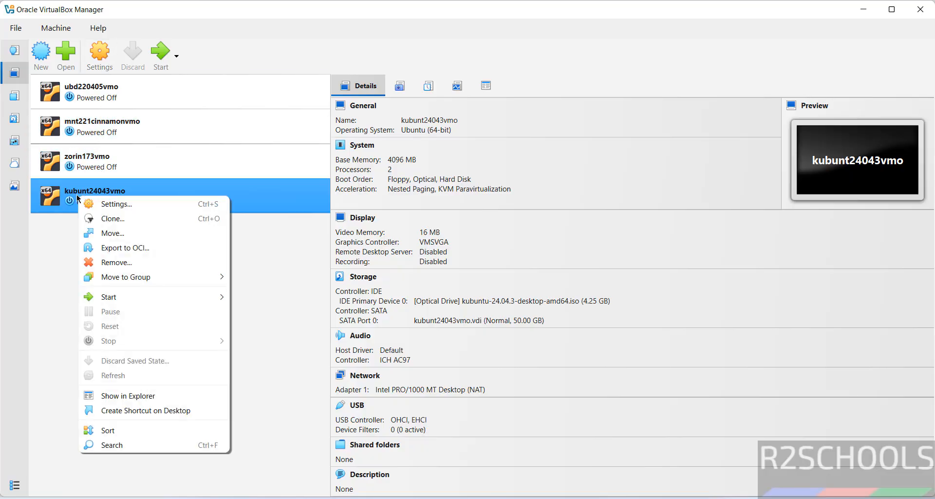
{"action": "left_click", "coordinate": [48, 32]}
{"action": "left_click", "coordinate": [48, 32]}
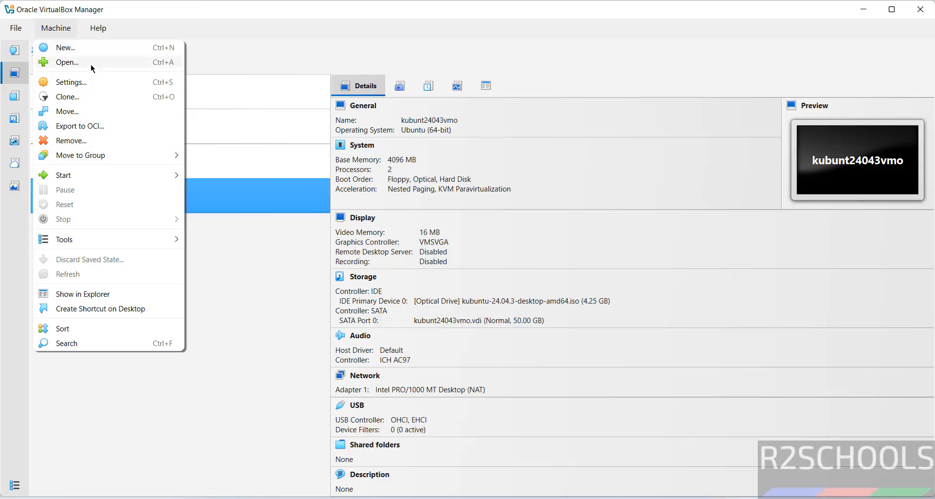
{"action": "left_click", "coordinate": [300, 333]}
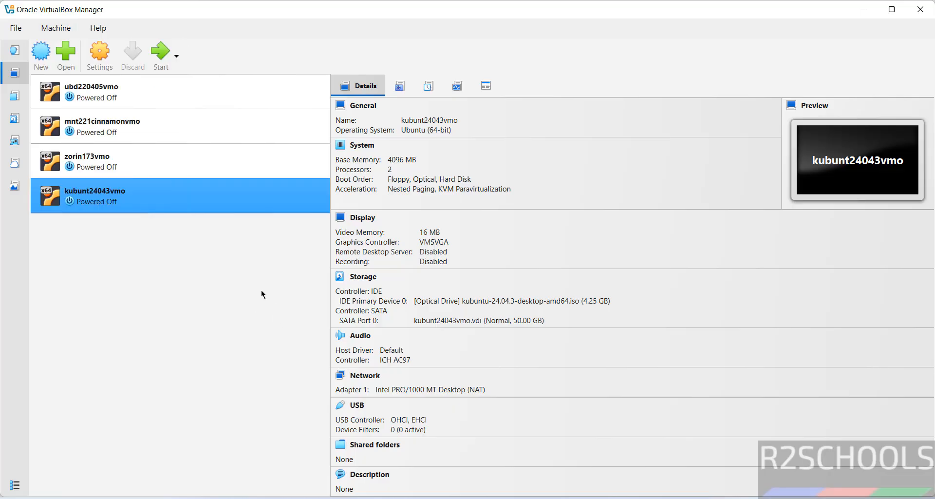
Step: Start the kubunt24043vmo virtual machine, maximize its window and boot the Try or Install Kubuntu entry
{"action": "left_click", "coordinate": [161, 72]}
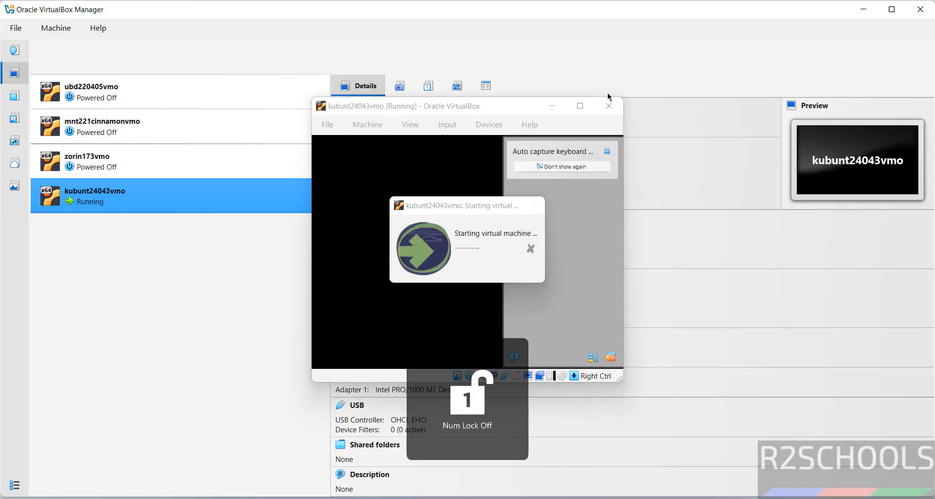
{"action": "left_click", "coordinate": [580, 105]}
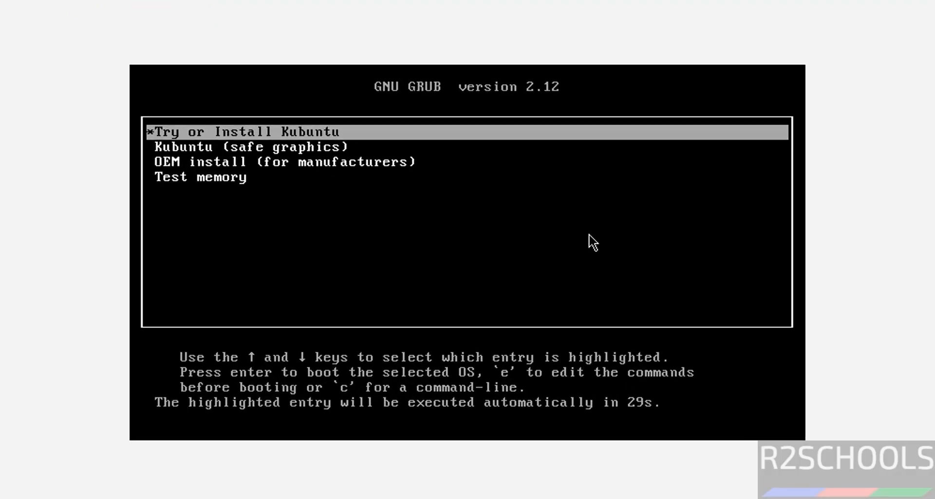
{"action": "key", "text": "Down"}
{"action": "key", "text": "Up"}
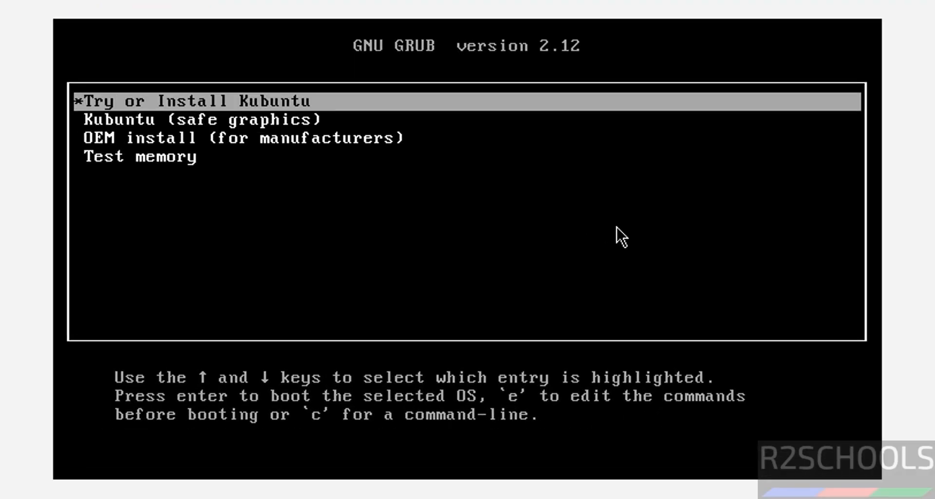
{"action": "key", "text": "Return"}
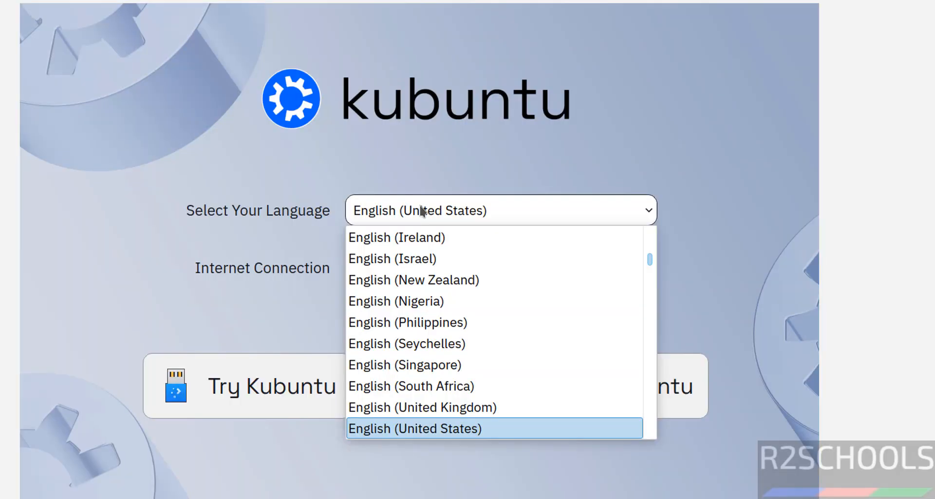
Step: Launch the Kubuntu installation with English (United States) and accept American English as the installer language
{"action": "left_click", "coordinate": [213, 163]}
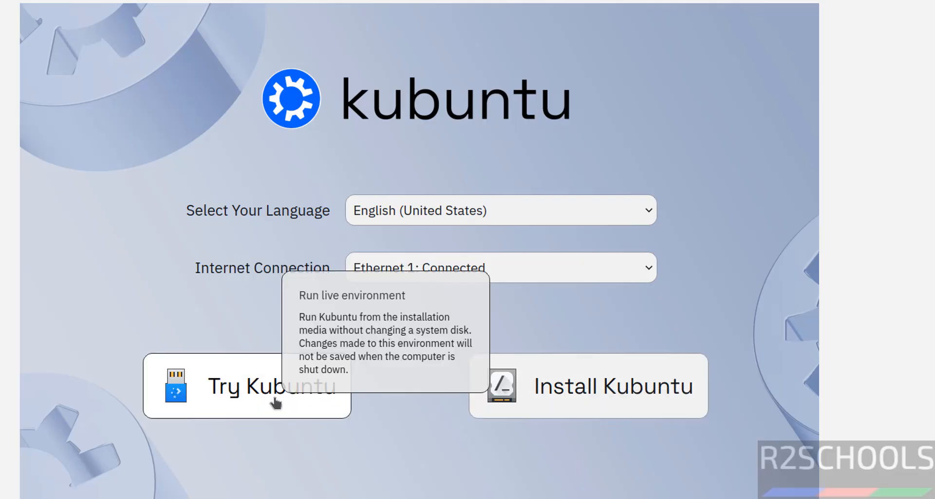
{"action": "left_click", "coordinate": [531, 386]}
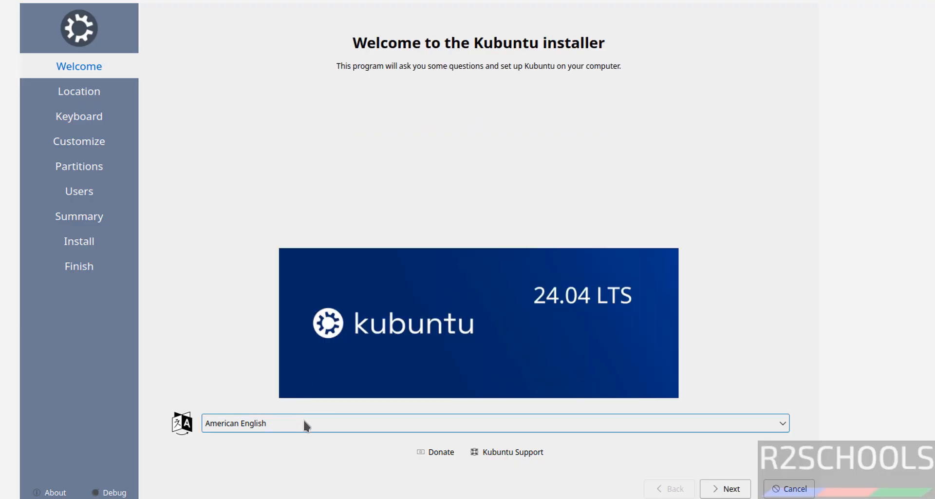
{"action": "left_click", "coordinate": [304, 420]}
{"action": "key", "text": "Down"}
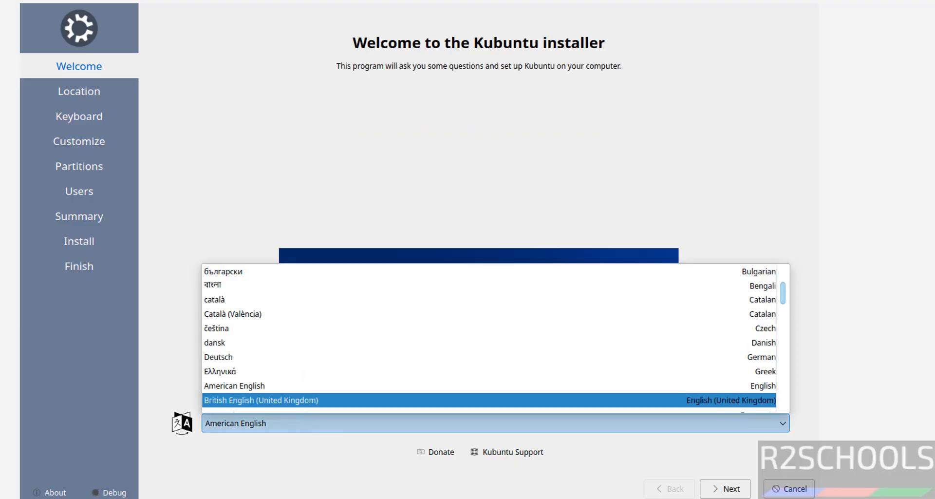
{"action": "left_click", "coordinate": [347, 482]}
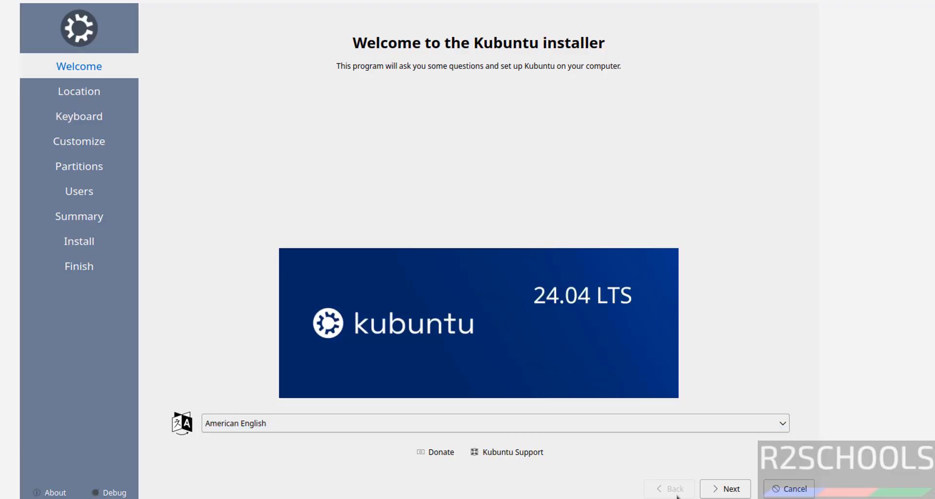
{"action": "left_click", "coordinate": [724, 489]}
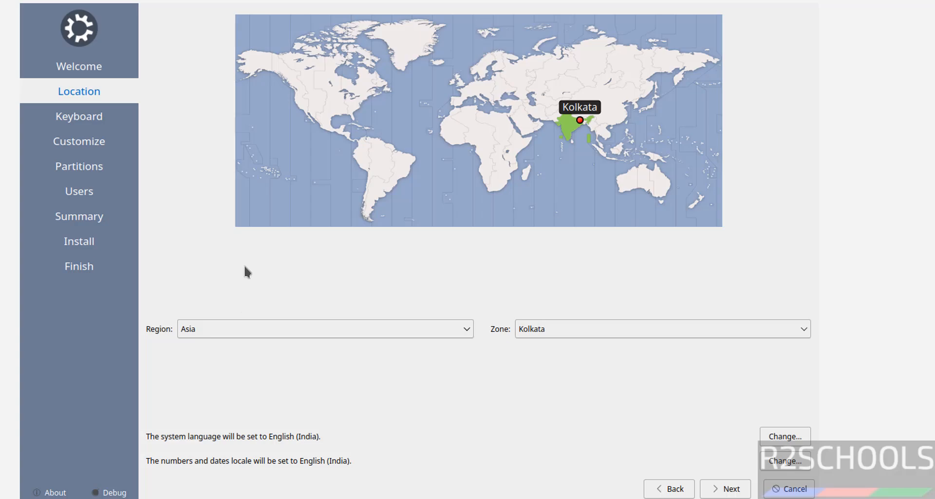
Step: Review the region and zone choices, keep Asia and Kolkata as the location, and continue
{"action": "left_click", "coordinate": [212, 333]}
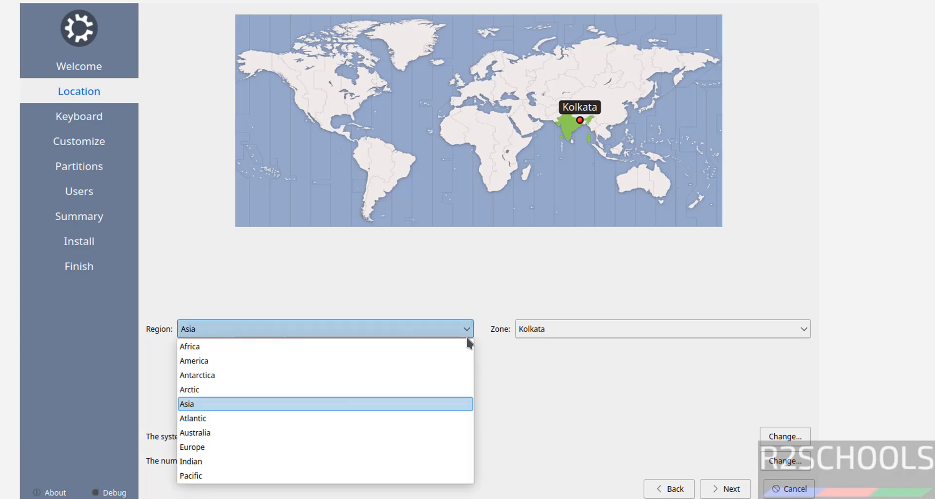
{"action": "left_click", "coordinate": [595, 330]}
{"action": "left_click", "coordinate": [596, 330]}
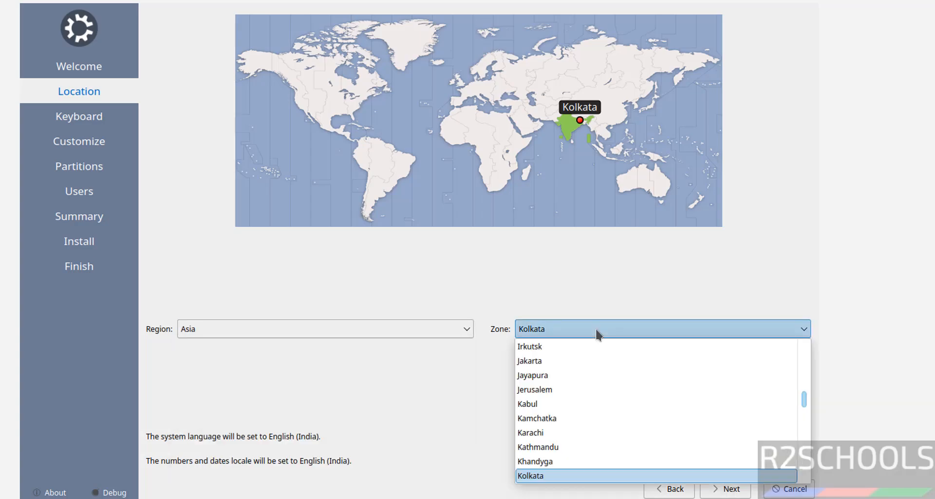
{"action": "left_click", "coordinate": [466, 284]}
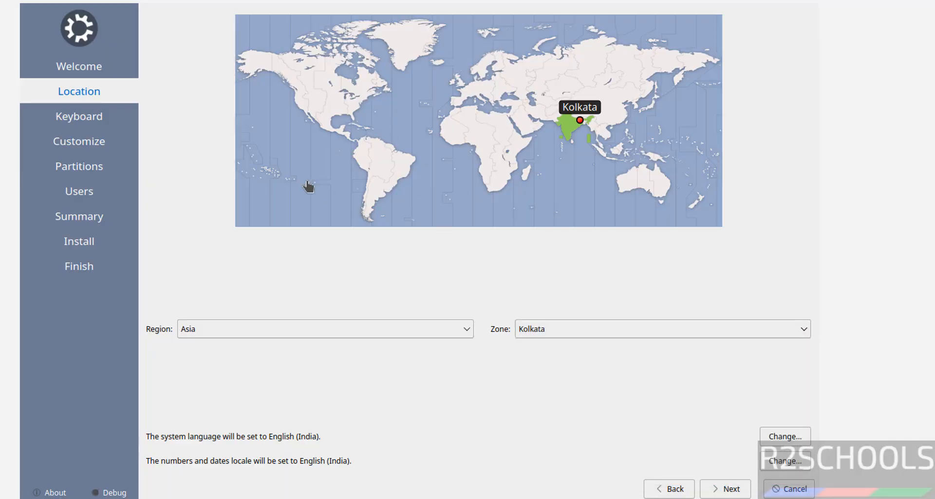
{"action": "left_click", "coordinate": [725, 489]}
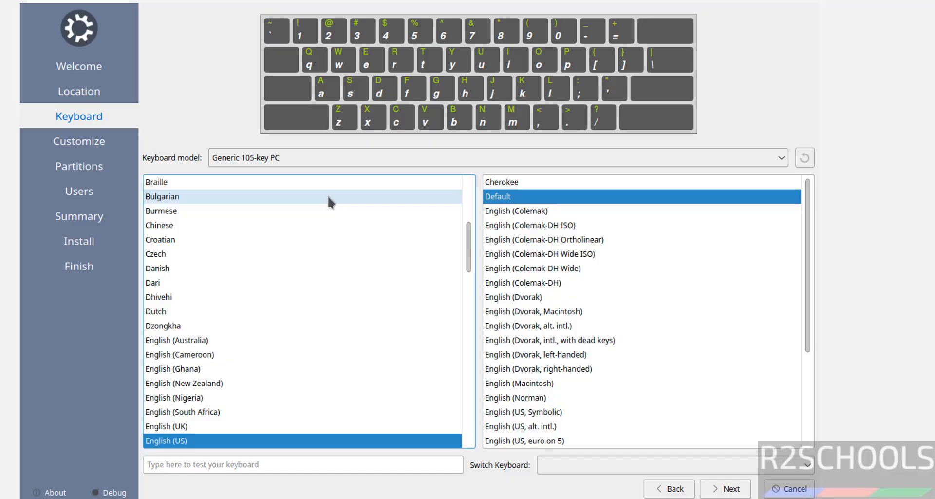
Step: Keep the Generic 105-key PC model with the default English (US) keyboard layout and continue
{"action": "left_click", "coordinate": [778, 158]}
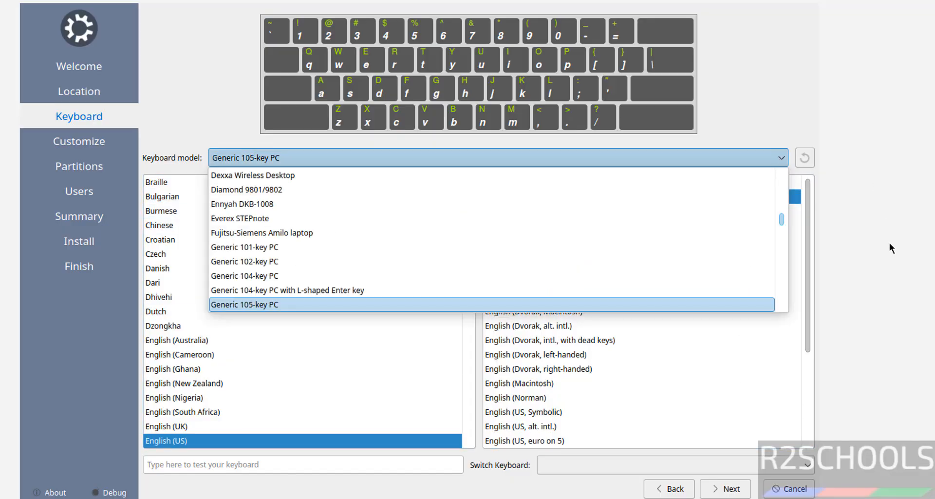
{"action": "left_click", "coordinate": [718, 489]}
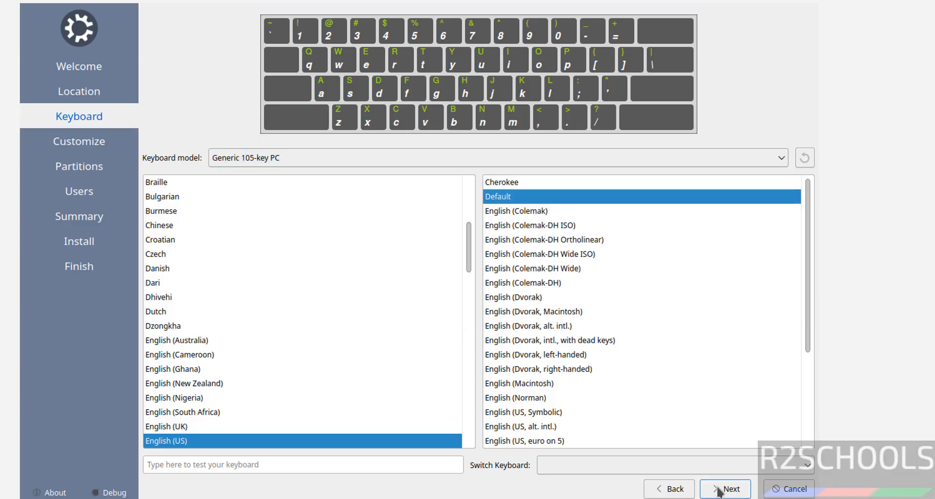
{"action": "left_click", "coordinate": [718, 489]}
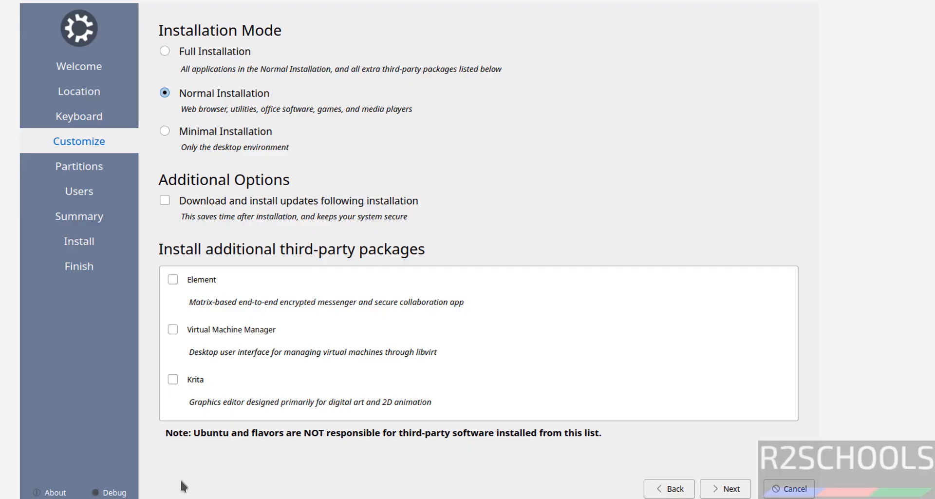
Step: Compare the installation modes and select Normal Installation
{"action": "left_click", "coordinate": [220, 57]}
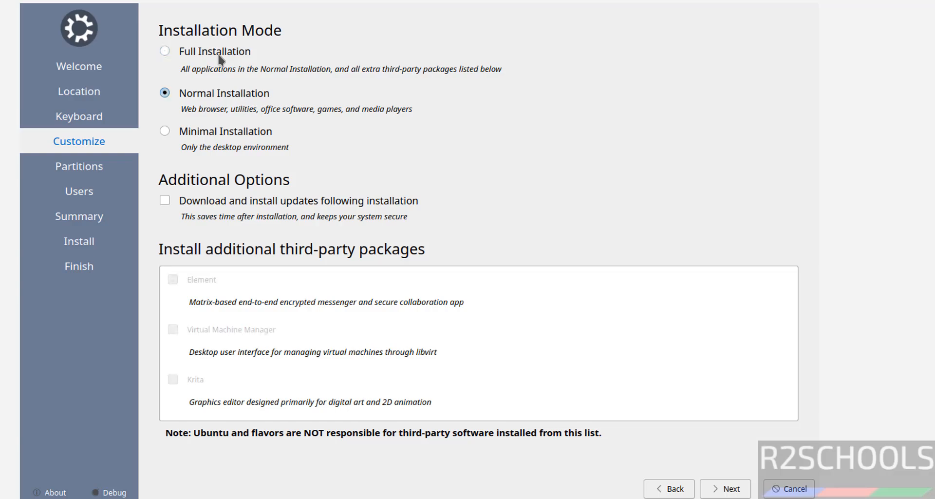
{"action": "left_click", "coordinate": [173, 93]}
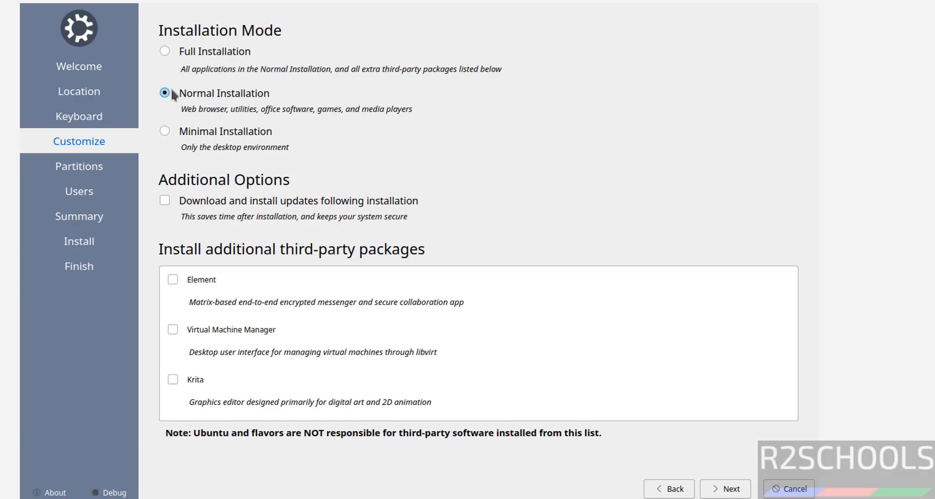
{"action": "left_click", "coordinate": [239, 136]}
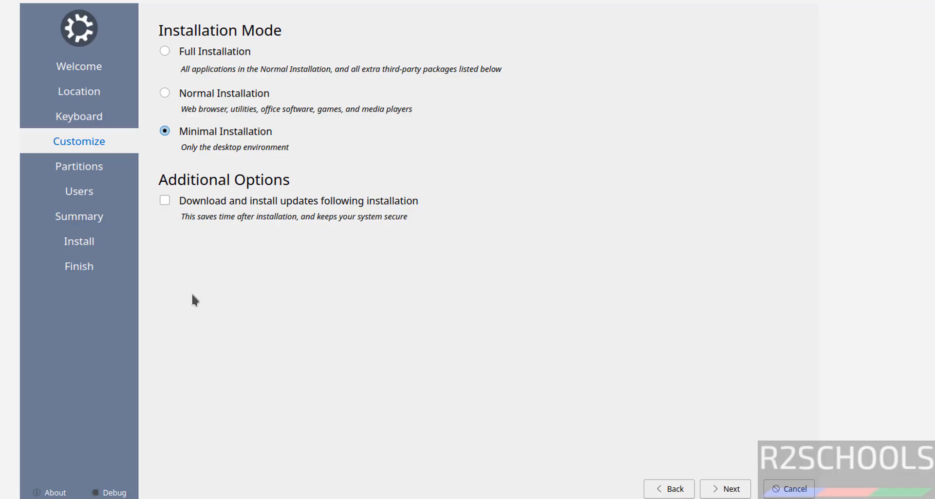
{"action": "left_click", "coordinate": [204, 96]}
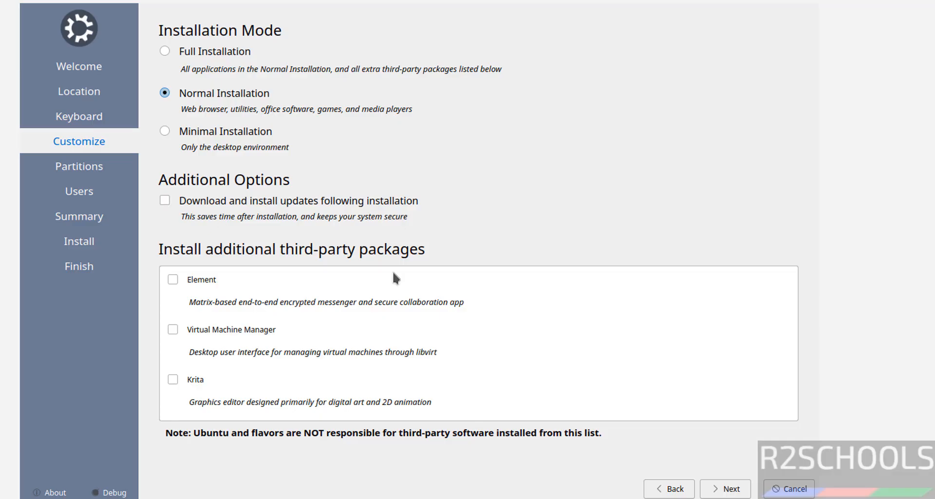
Step: Proceed to partitioning, choose Erase disk for the VBOX HARDDISK (/dev/sda), and continue to the user setup
{"action": "left_click", "coordinate": [721, 488]}
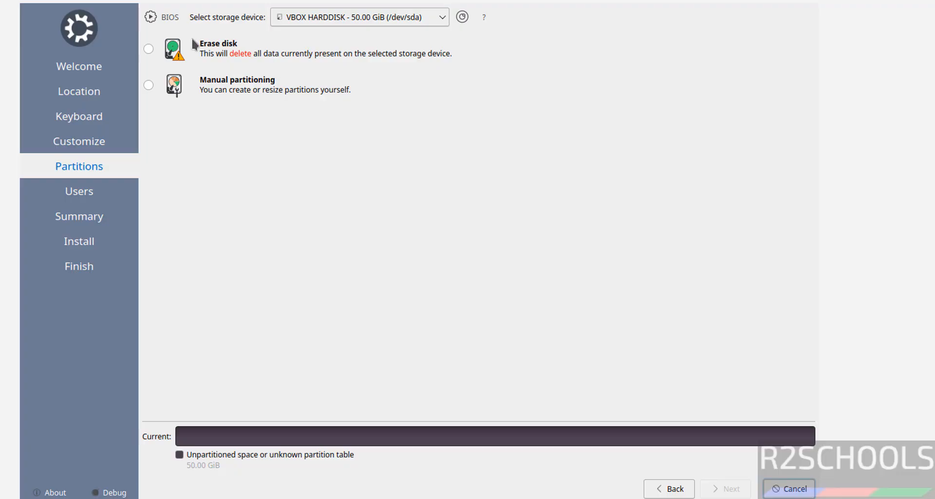
{"action": "left_click", "coordinate": [153, 48]}
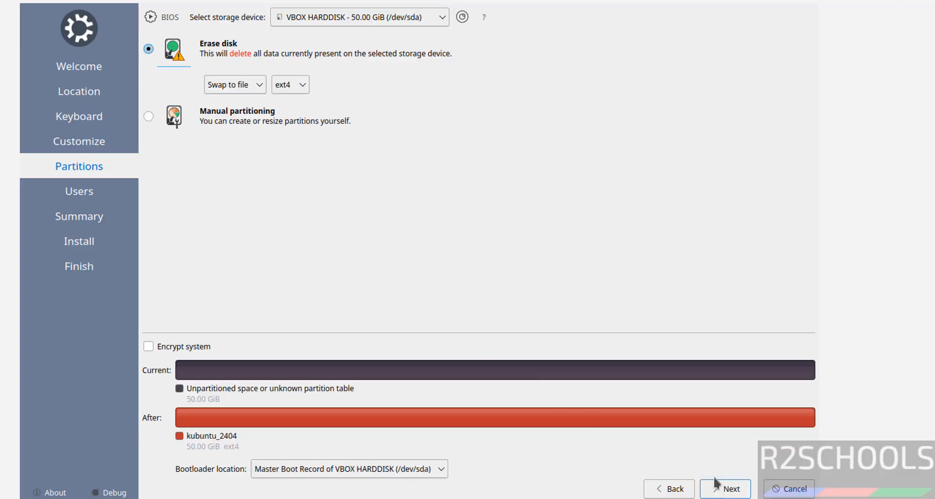
{"action": "left_click", "coordinate": [728, 489]}
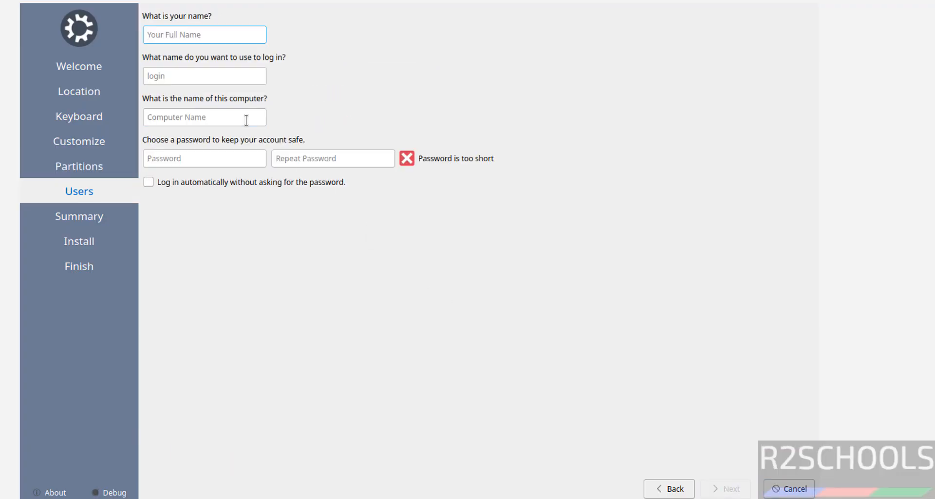
Step: Enter r2schools as the user's name and login, and set the computer name to kub240403vm
{"action": "type", "text": "r2schools"}
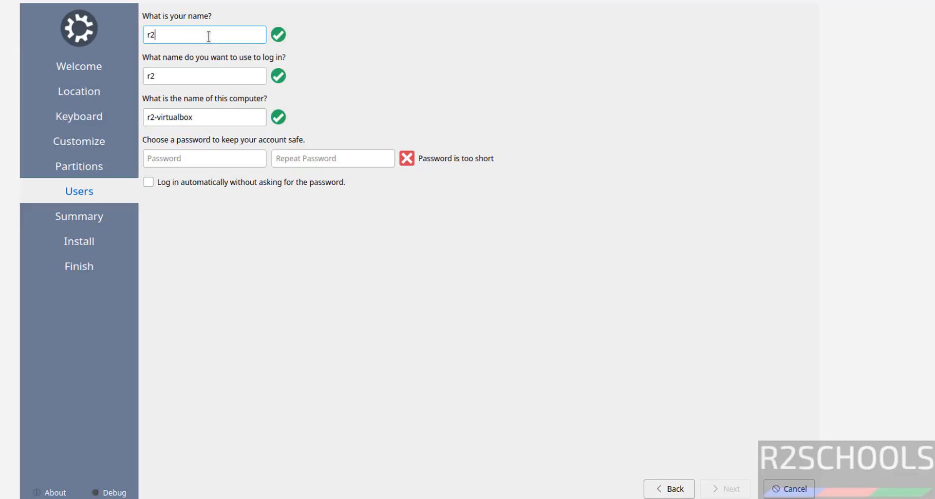
{"action": "key", "text": "Tab"}
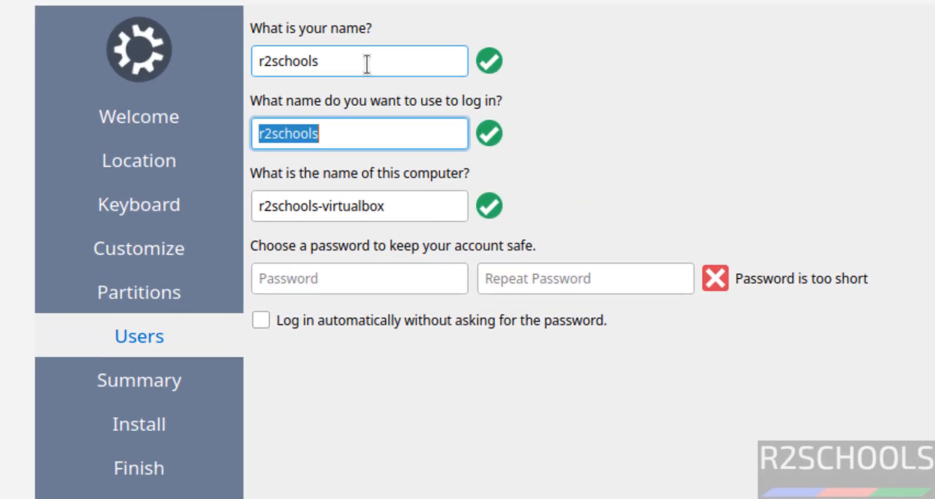
{"action": "key", "text": "Tab"}
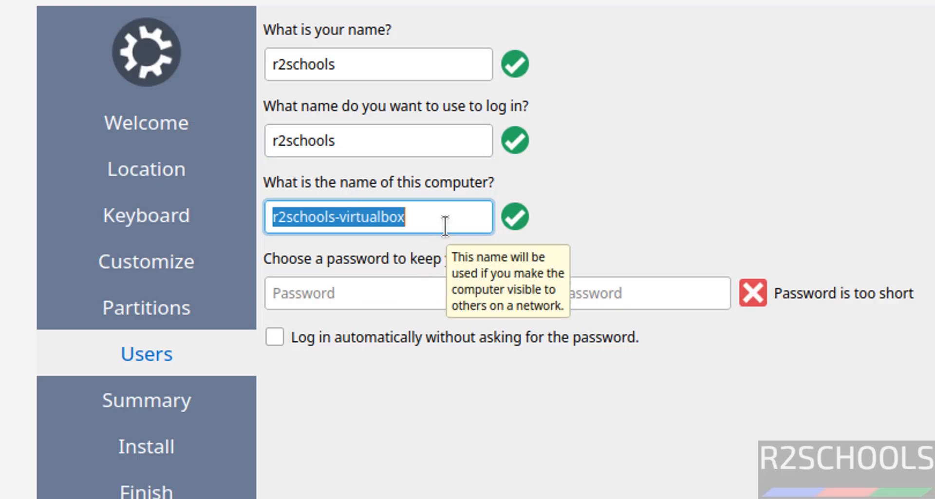
{"action": "type", "text": "kub2404"}
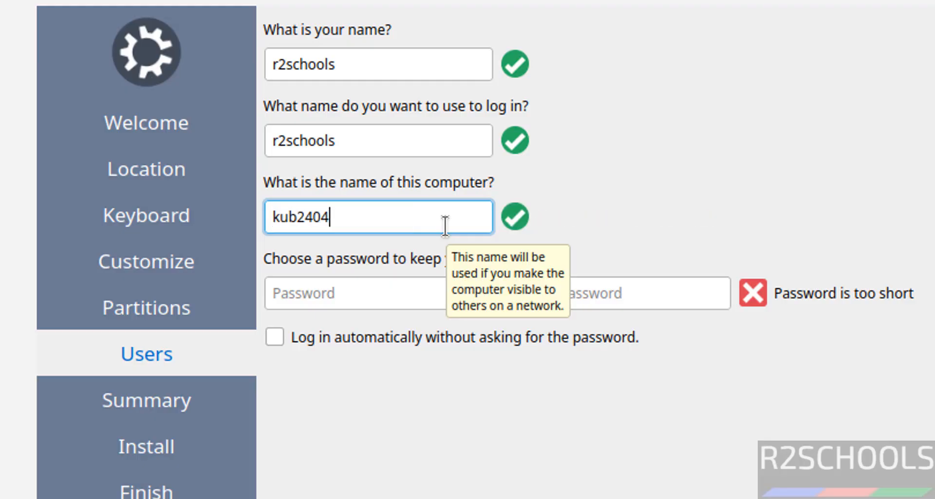
{"action": "key", "text": "BackSpace"}
{"action": "type", "text": "403vm"}
{"action": "left_click", "coordinate": [366, 290]}
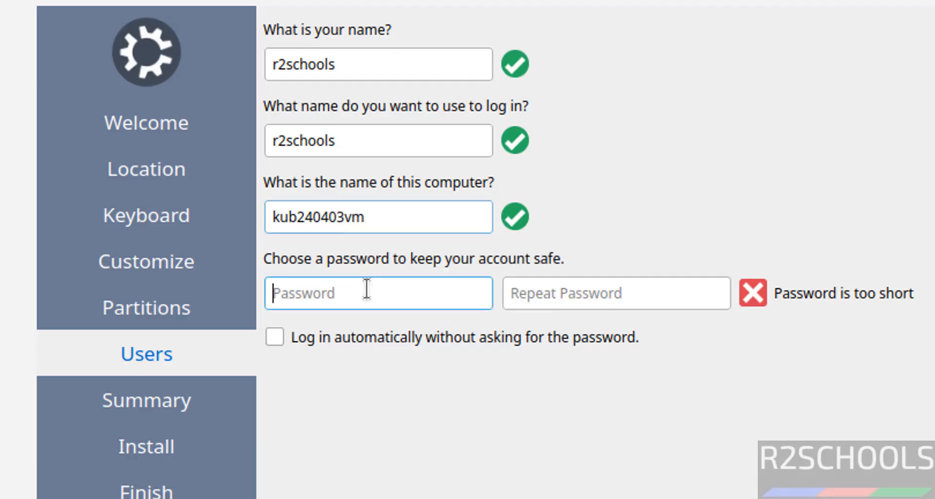
{"action": "type", "text": "**********"}
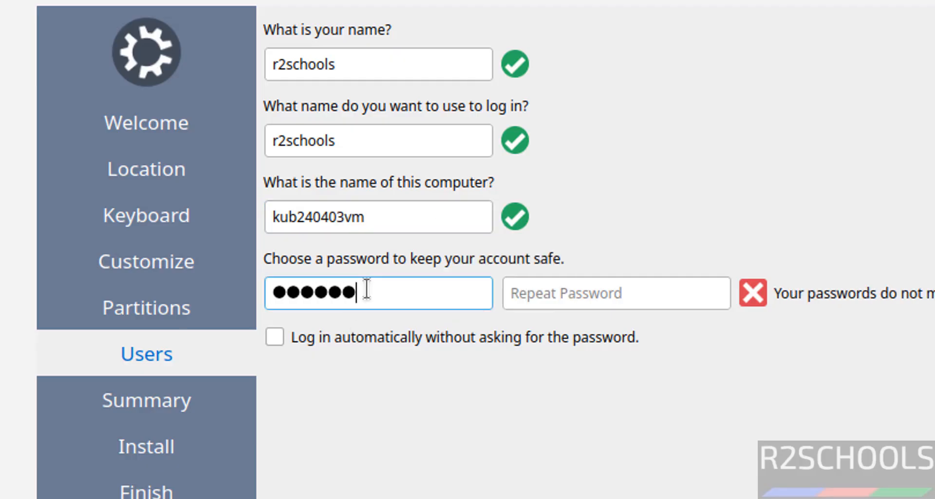
{"action": "key", "text": "Tab"}
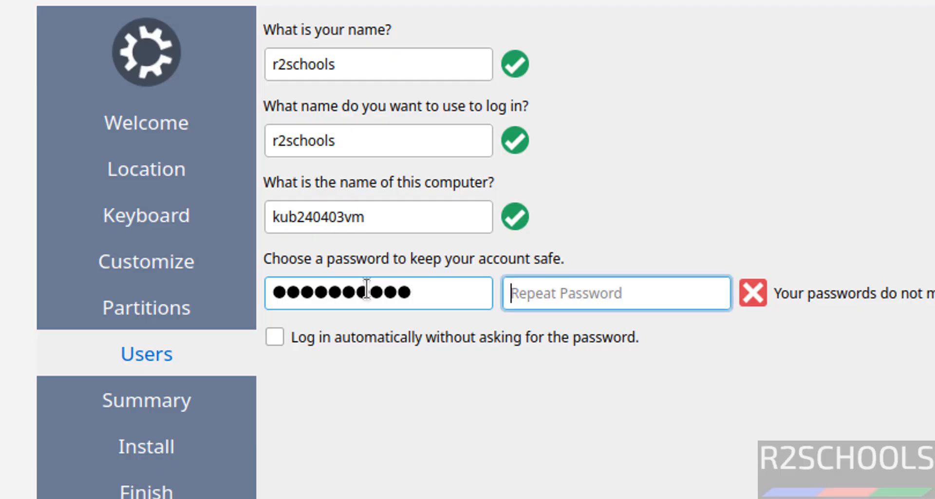
Step: Enter the account password, repeat it in the confirmation field, and continue to the installation summary
{"action": "double_click", "coordinate": [367, 288]}
{"action": "type", "text": "********"}
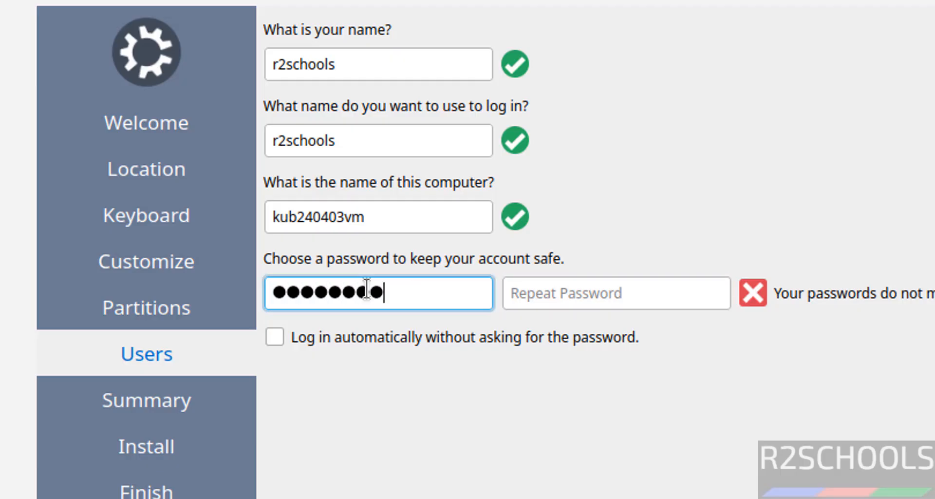
{"action": "type", "text": "*"}
{"action": "key", "text": "Tab"}
{"action": "type", "text": "********"}
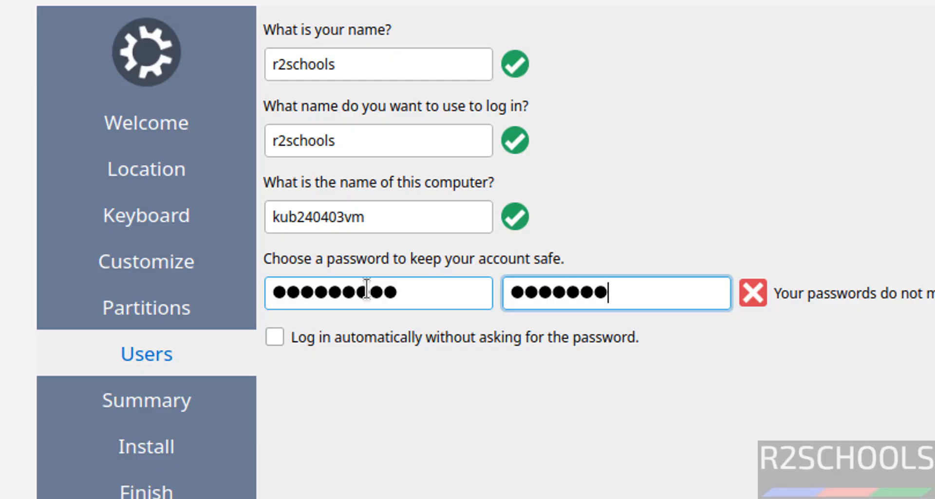
{"action": "type", "text": "**"}
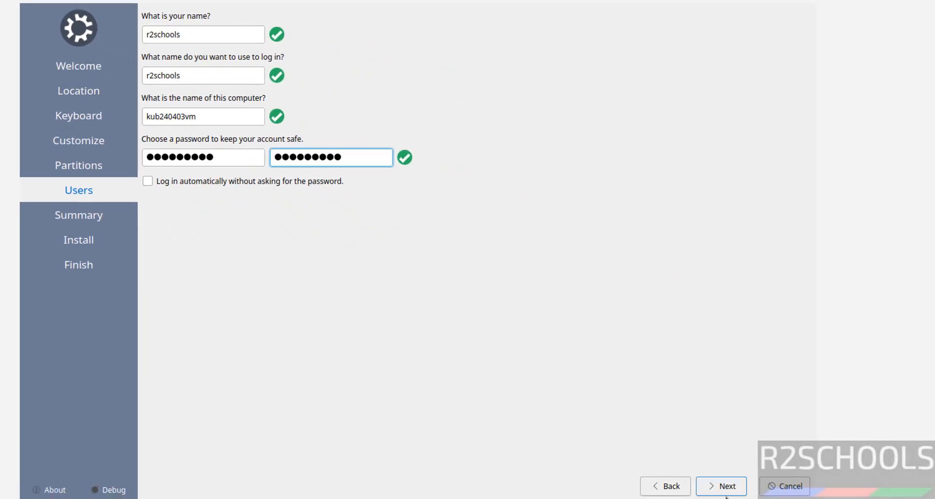
{"action": "left_click", "coordinate": [726, 492]}
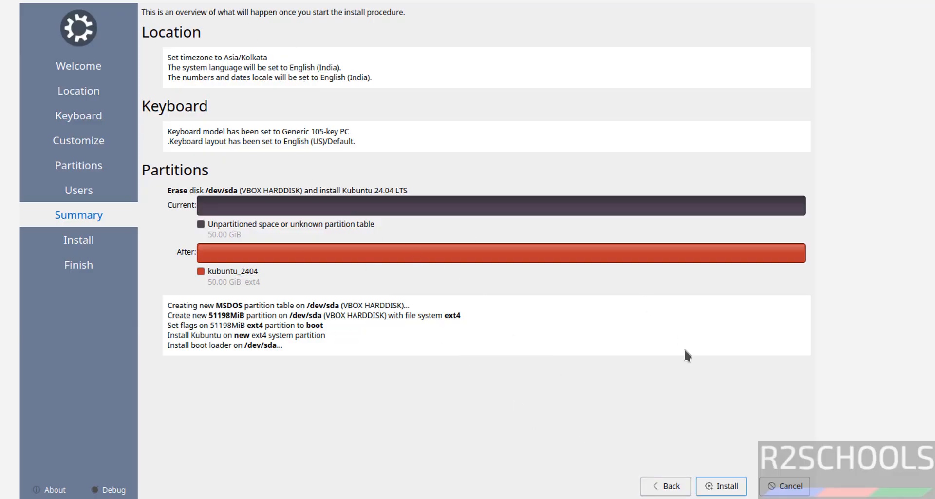
Step: Start the Kubuntu installation with the summarized settings and confirm the irreversible disk changes
{"action": "left_click", "coordinate": [725, 486]}
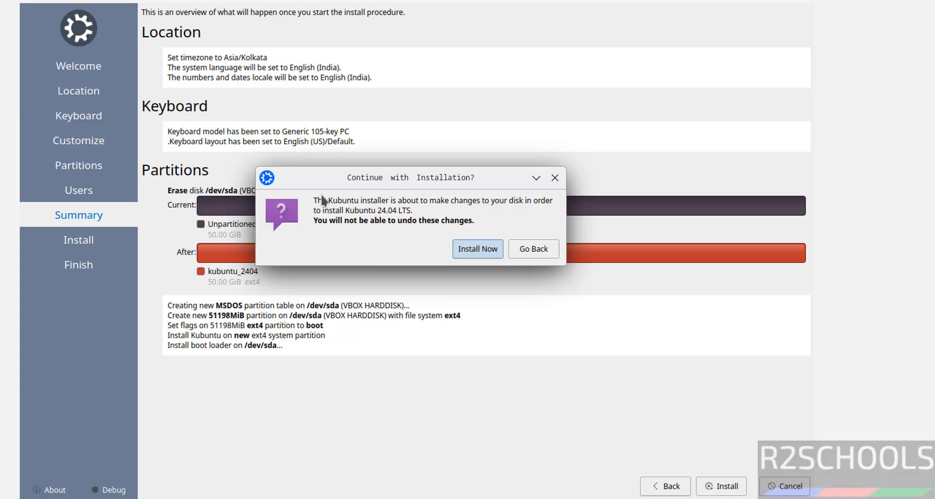
{"action": "left_click", "coordinate": [467, 251]}
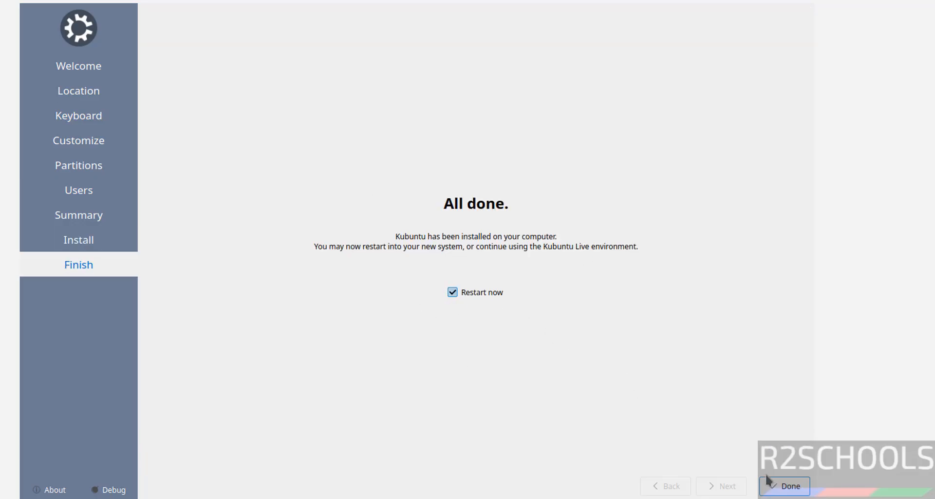
Step: Finish the installer with Restart now enabled, check the optical drive in VirtualBox, and continue the virtual machine's restart
{"action": "left_click", "coordinate": [780, 488]}
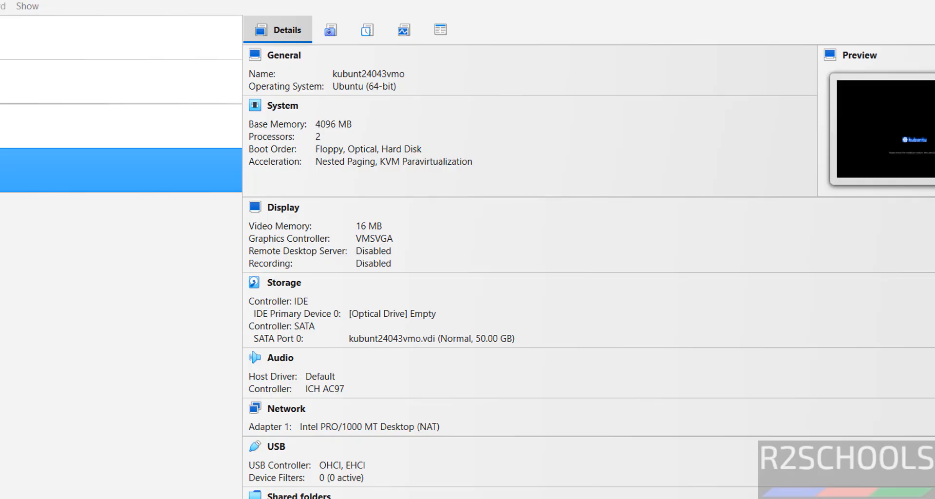
{"action": "left_click", "coordinate": [363, 318]}
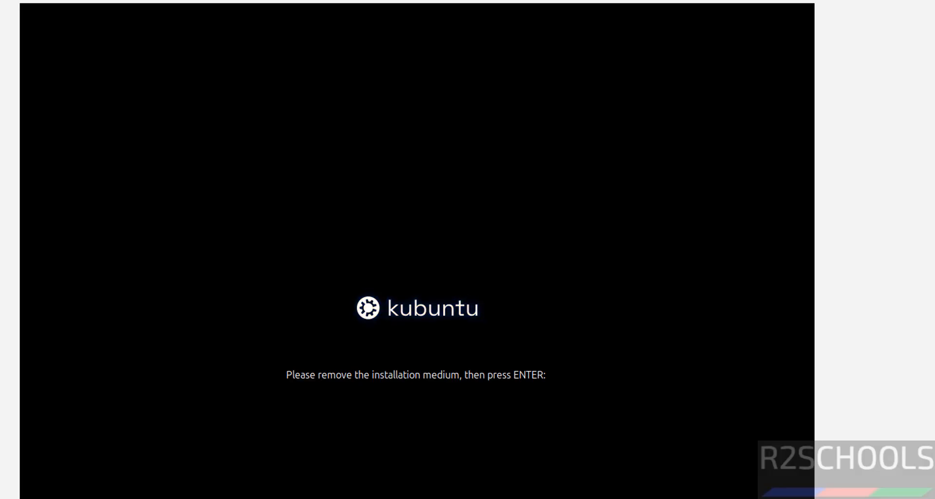
{"action": "key", "text": "Return"}
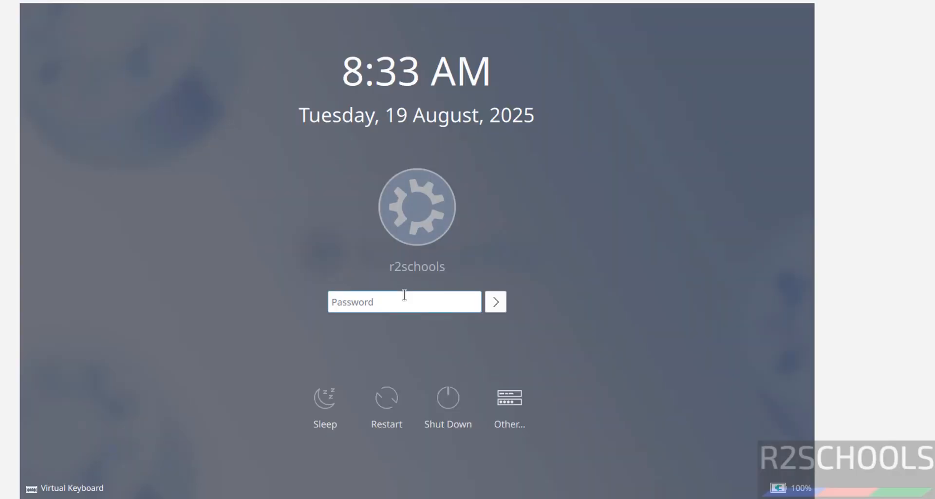
Step: Log in to the installed Kubuntu system as r2schools with the account password
{"action": "type", "text": "****"}
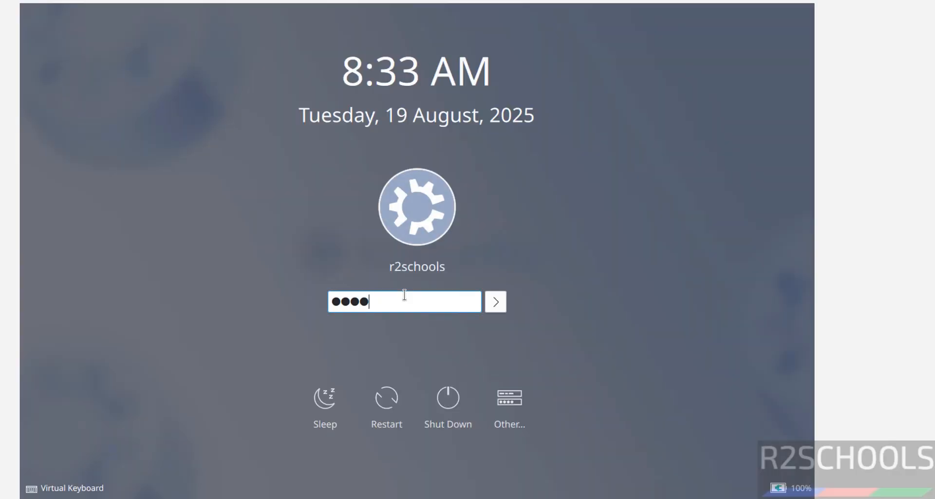
{"action": "type", "text": "*****"}
{"action": "key", "text": "Return"}
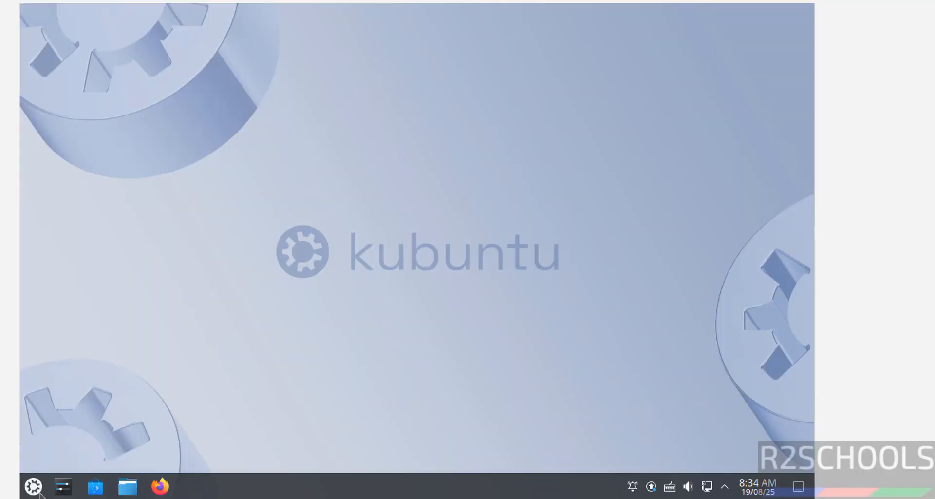
Step: Open Konsole, view the release information in /etc/os-release with the more command, and clear the terminal
{"action": "left_click", "coordinate": [34, 486]}
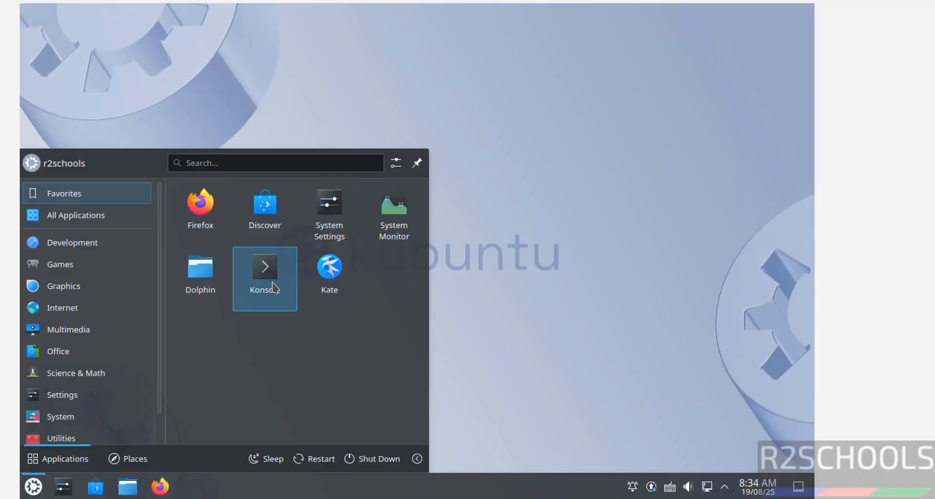
{"action": "left_click", "coordinate": [273, 286]}
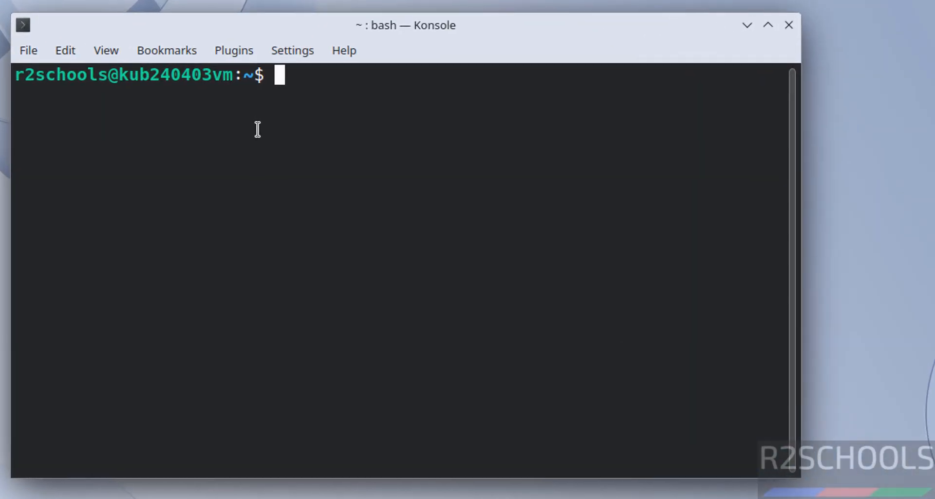
{"action": "type", "text": "more /etc/"}
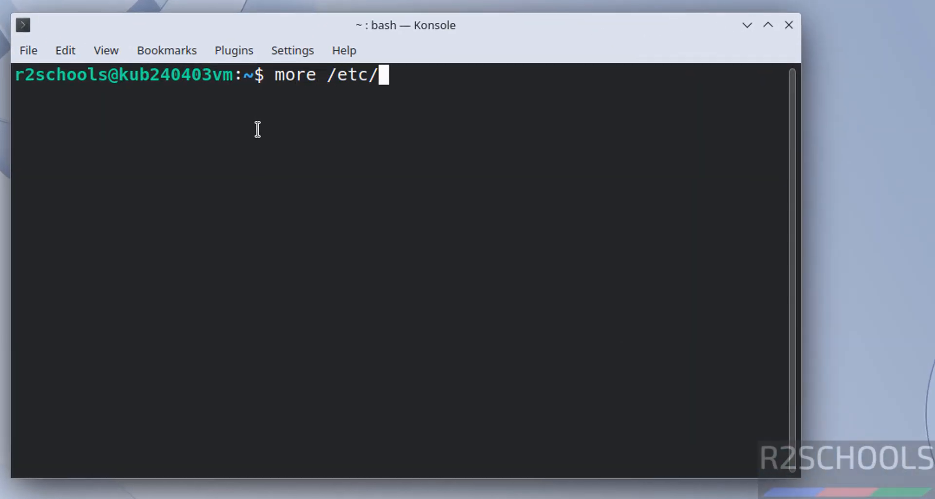
{"action": "type", "text": "os-re"}
{"action": "key", "text": "Tab"}
{"action": "key", "text": "Return"}
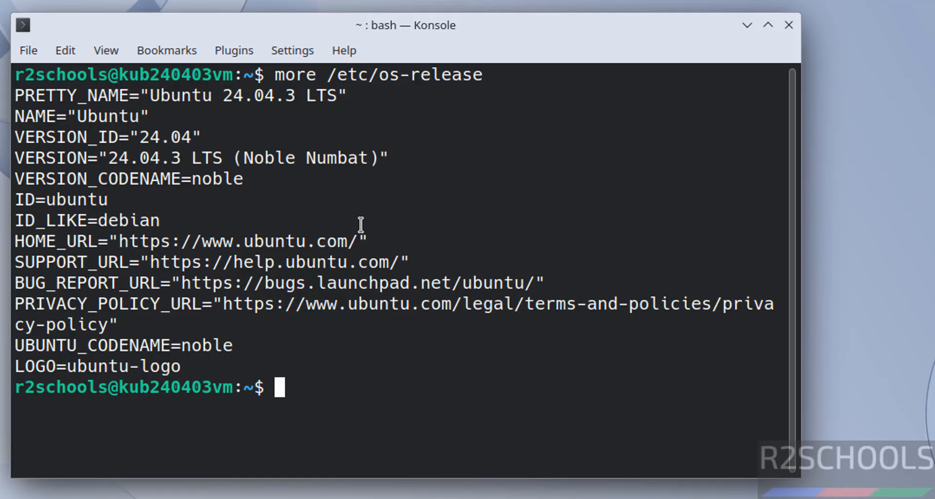
{"action": "key", "text": "ctrl+l"}
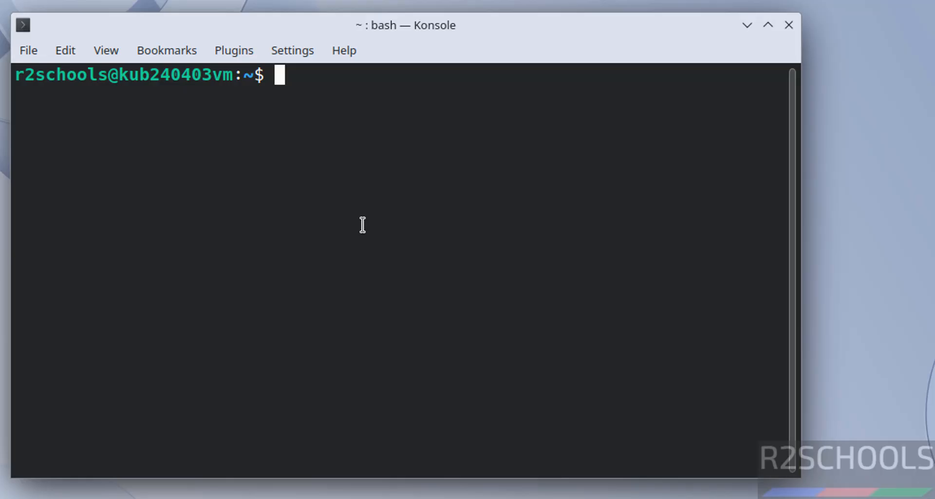
Step: Run sudo apt update -y && sudo apt upgrade -y to update the system, authenticating with the sudo password
{"action": "type", "text": "sudo apt y"}
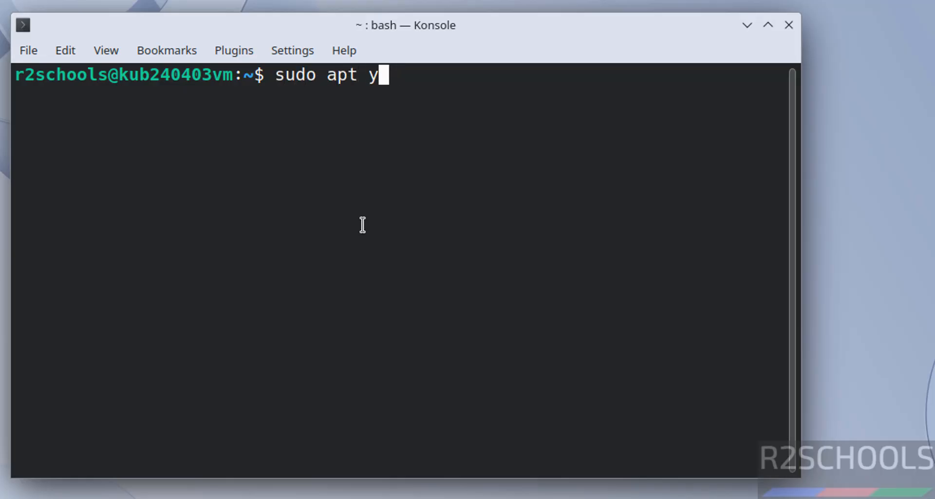
{"action": "key", "text": "BackSpace"}
{"action": "type", "text": "update -"}
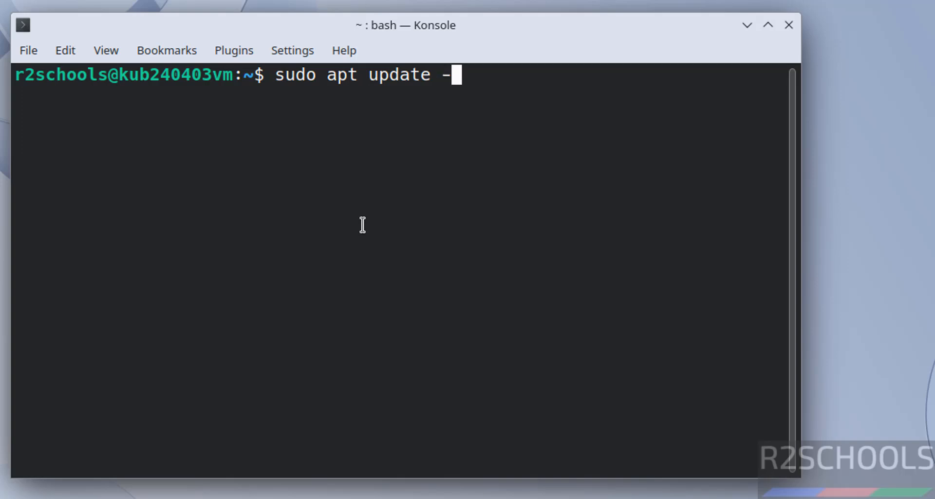
{"action": "type", "text": "y && sudo apt "}
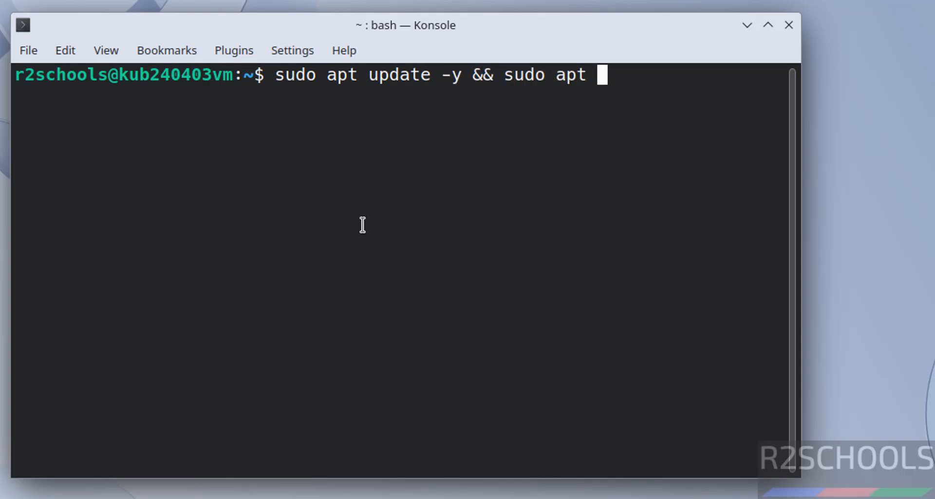
{"action": "type", "text": "upgrade "}
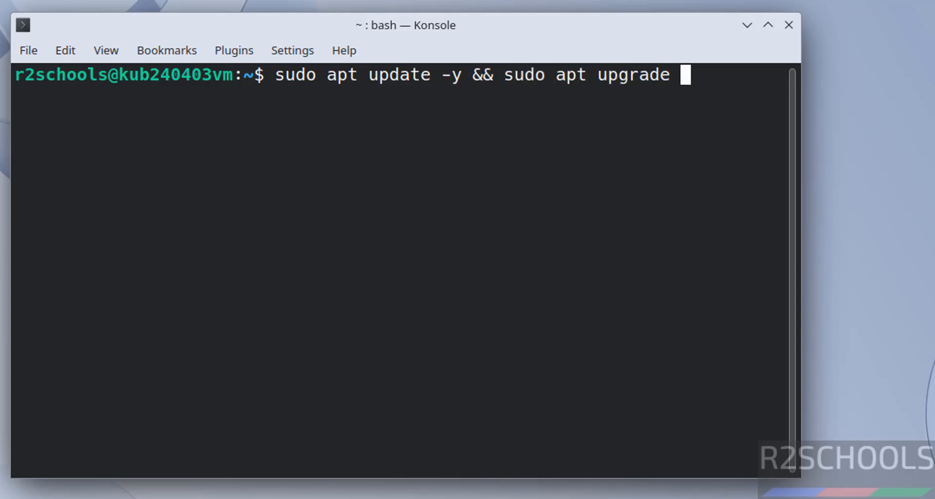
{"action": "type", "text": "-y"}
{"action": "key", "text": "Return"}
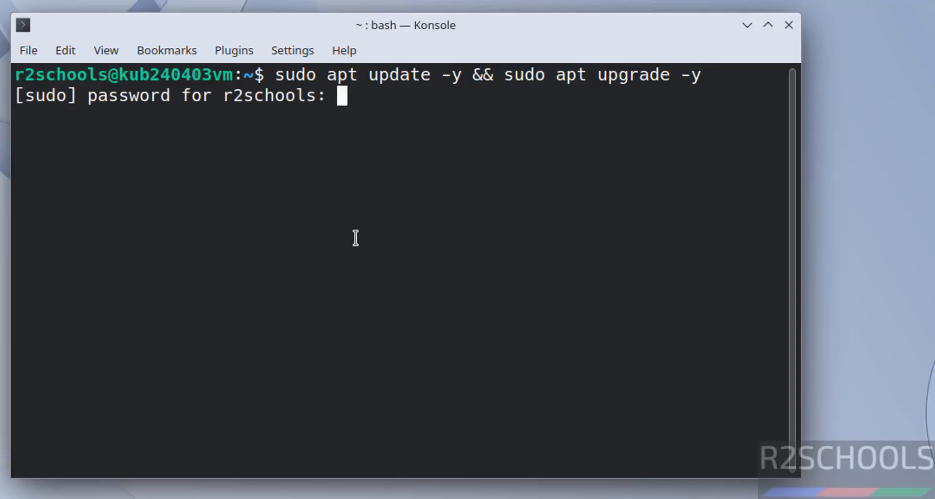
{"action": "key", "text": "Return"}
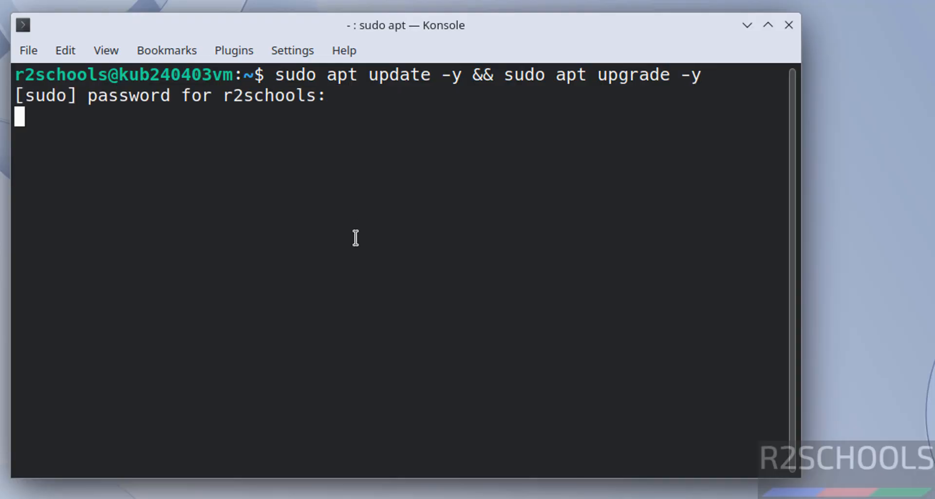